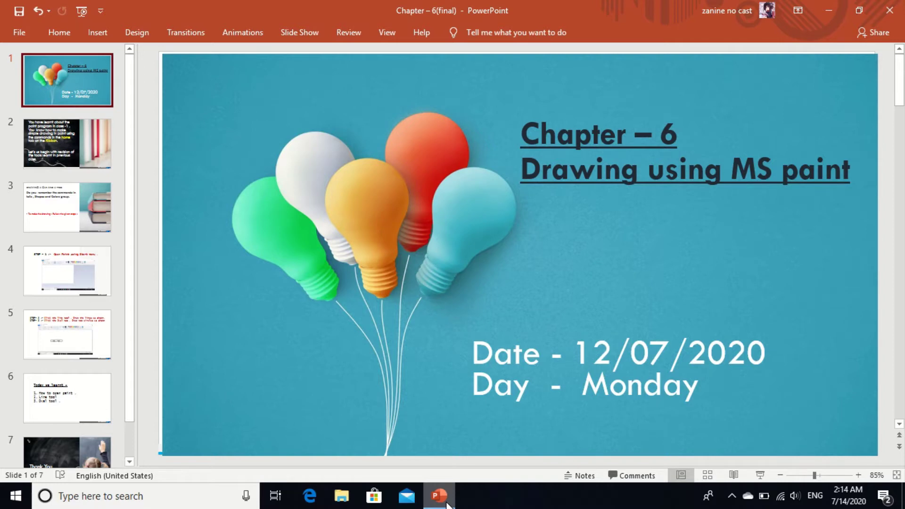
Highlight slide 1's chapter heading and 'Drawing using MS paint', then place the caret before Date
click(527, 136)
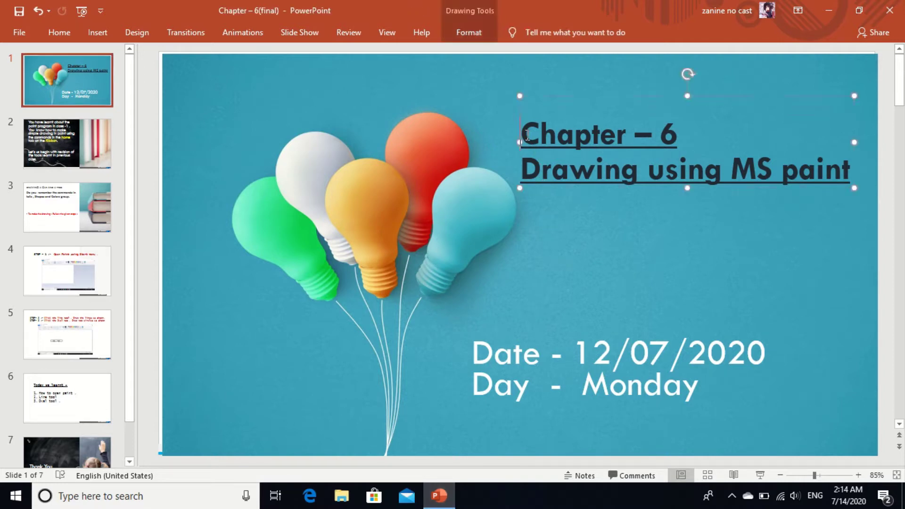
key(shift+Right)
key(shift+Right)
key(shift+Right)
key(shift+Right)
key(shift+Right)
key(shift+Right)
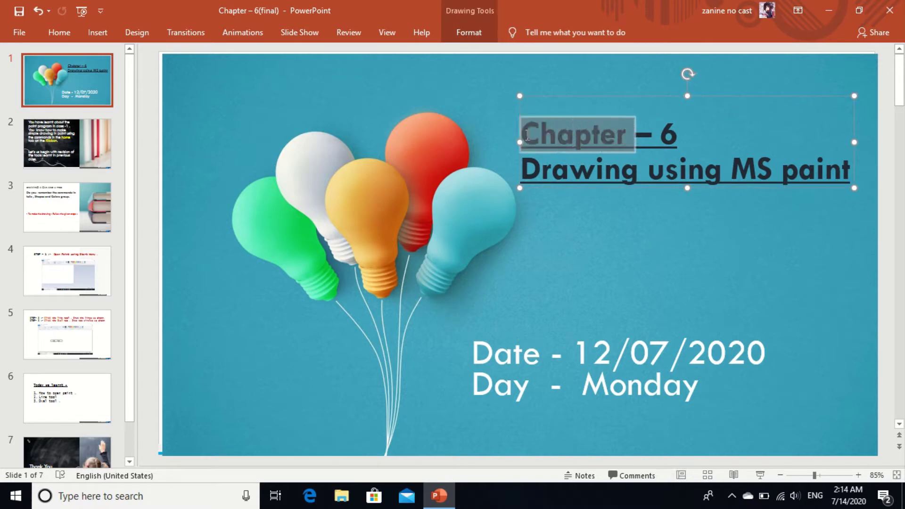
key(shift+Right)
key(shift+Right)
key(shift+Right)
key(shift+Right)
key(shift+Right)
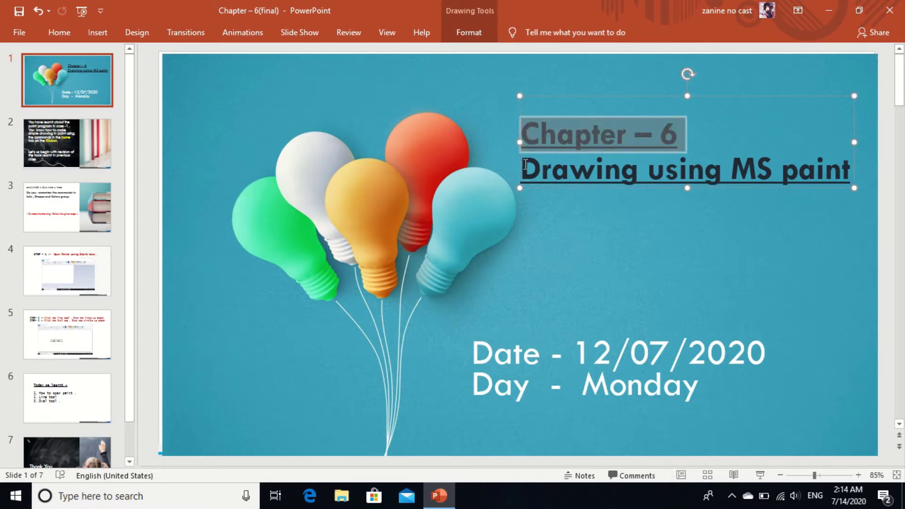
click(525, 165)
key(shift+Right)
key(shift+Right)
key(shift+Right)
key(shift+Right)
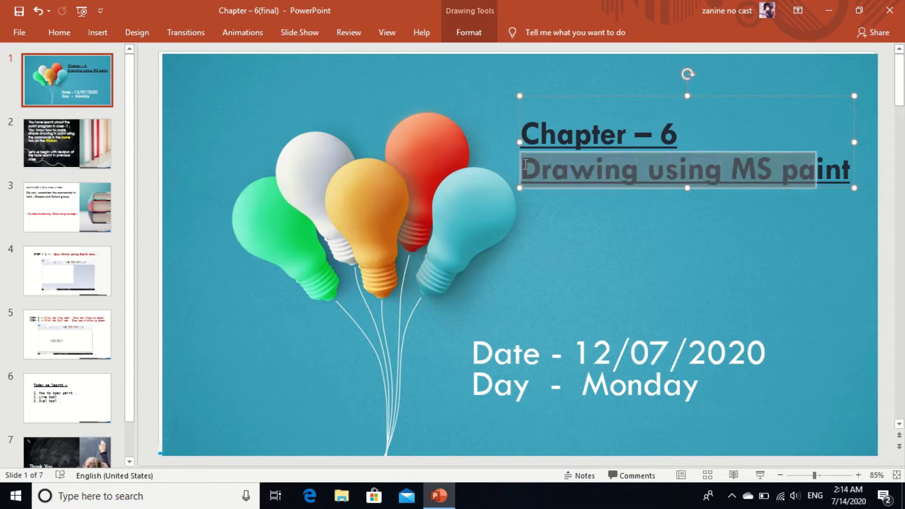
key(shift+Right)
key(shift+Right)
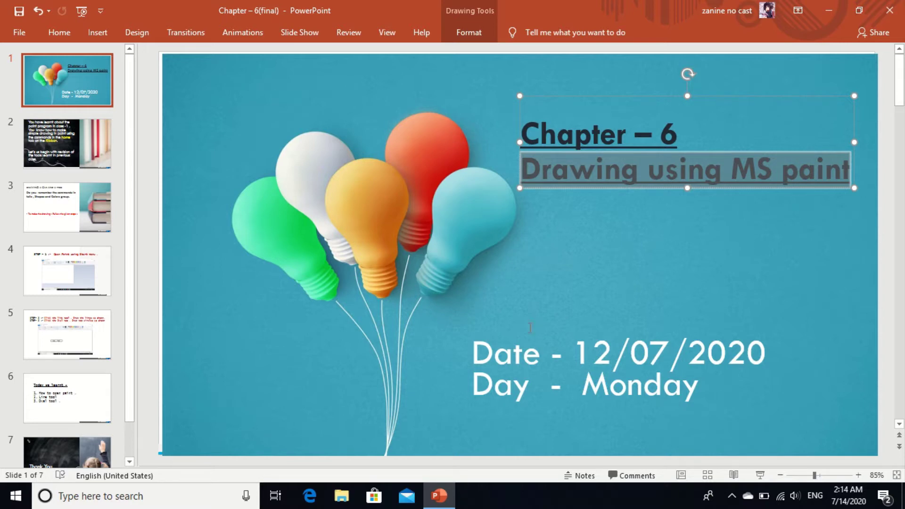
click(488, 348)
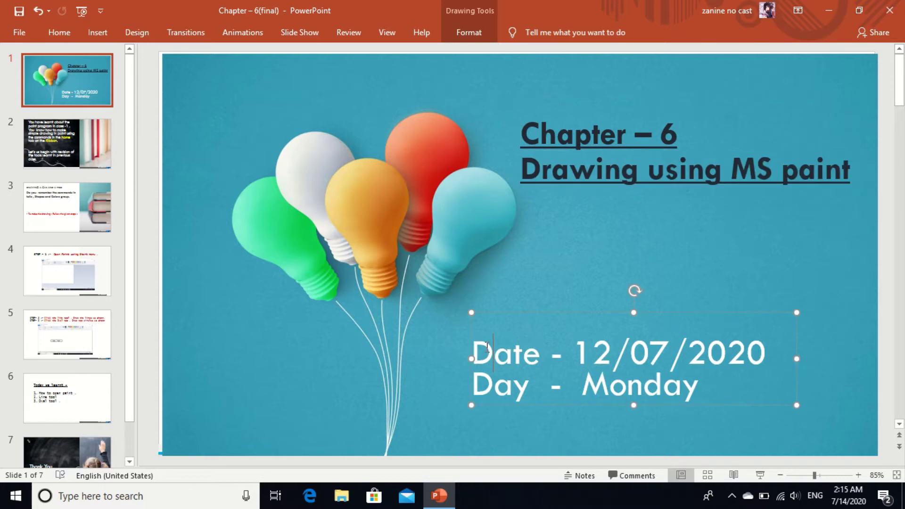
key(Left)
Go to slide 2 and place the caret at the start of its first paragraph
click(70, 152)
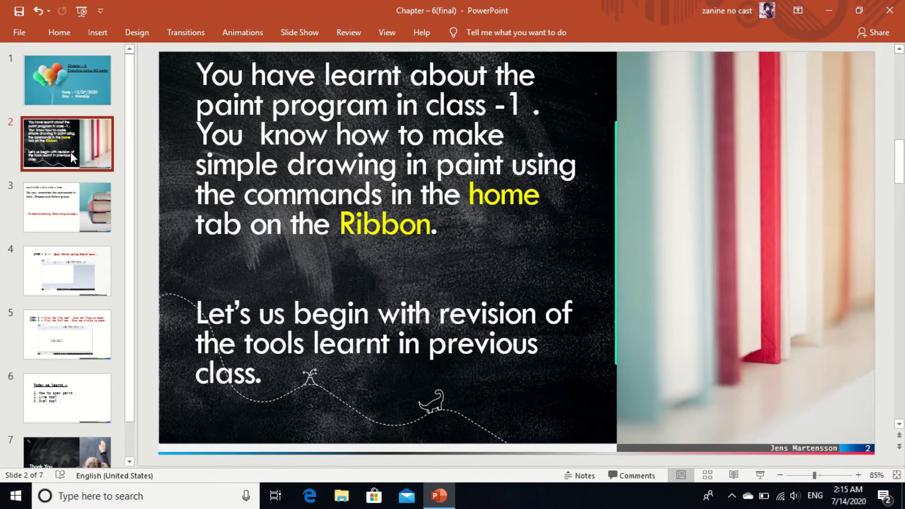
click(215, 78)
key(Left)
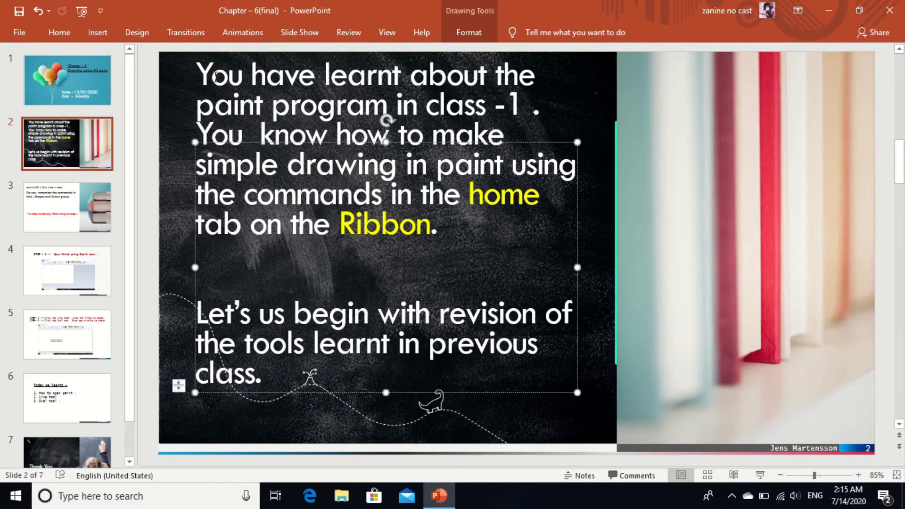
Highlight the paragraph about the paint program line by line through 'tab on'
key(shift+Right)
key(shift+Right)
key(shift+Right)
key(shift+Right)
key(shift+Right)
key(shift+Right)
key(shift+Right)
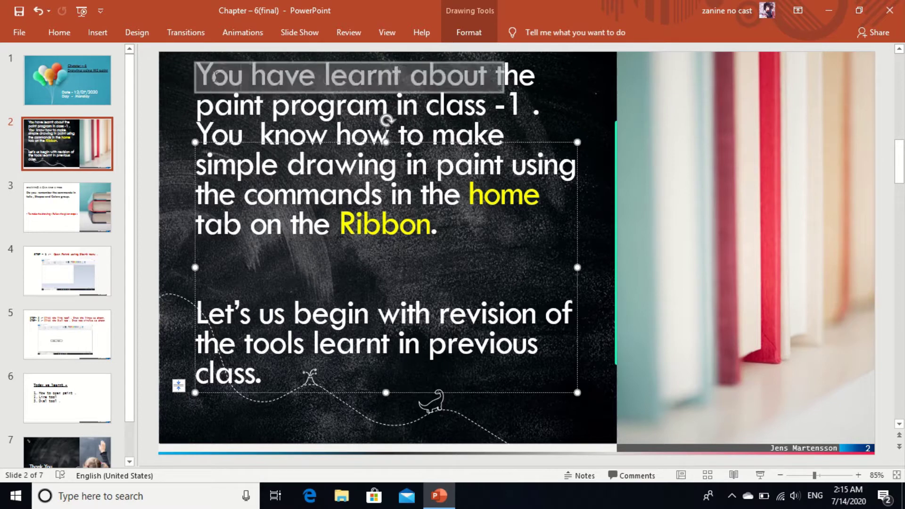
key(shift+Right)
key(shift+Right)
key(shift+Right)
key(shift+Right)
key(shift+Right)
key(shift+Right)
key(shift+Right)
key(shift+Right)
key(shift+Right)
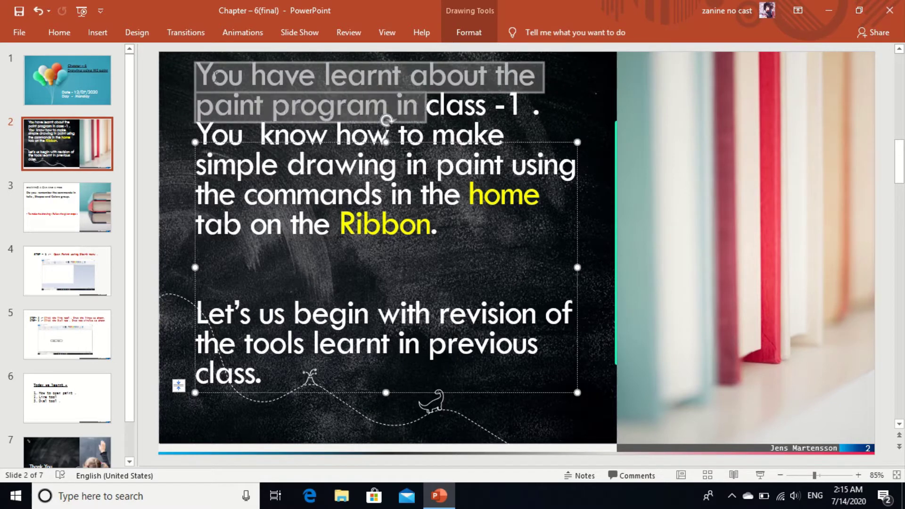
key(shift+Right)
key(shift+Right)
key(shift+Right)
key(shift+Right)
key(shift+Right)
key(shift+Right)
key(shift+Right)
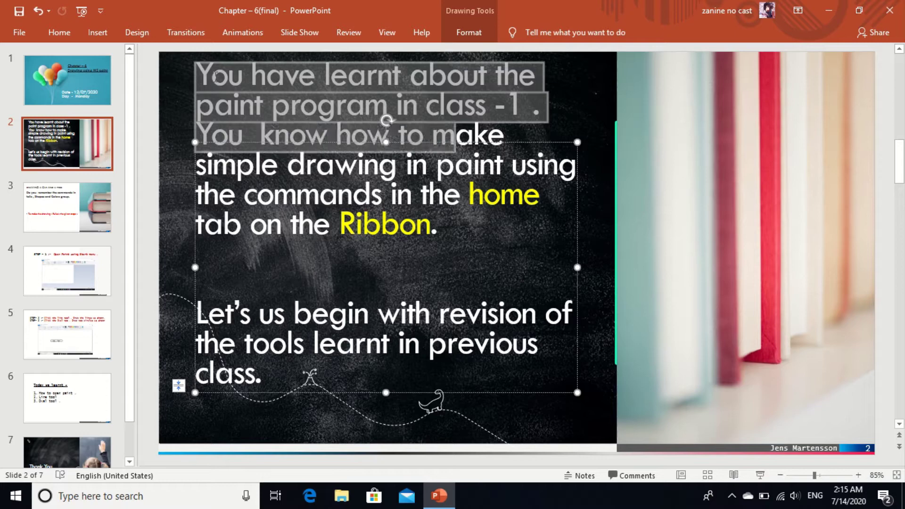
key(shift+Right)
key(shift+Right)
key(shift+Right)
key(shift+Right)
key(shift+Right)
key(shift+Right)
key(shift+Right)
key(shift+Right)
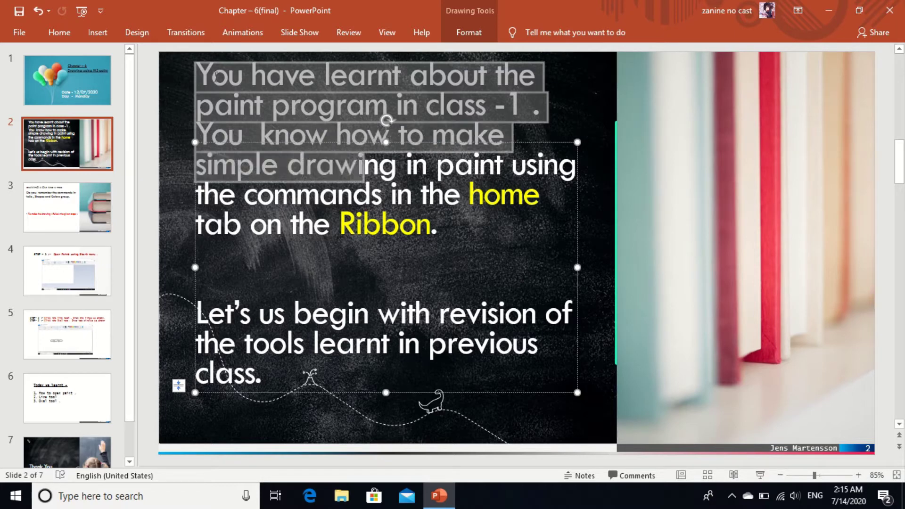
key(shift+Right)
key(shift+Right)
key(shift+Right)
key(shift+Right)
key(shift+Right)
key(shift+Right)
key(shift+Right)
key(shift+Right)
key(shift+Right)
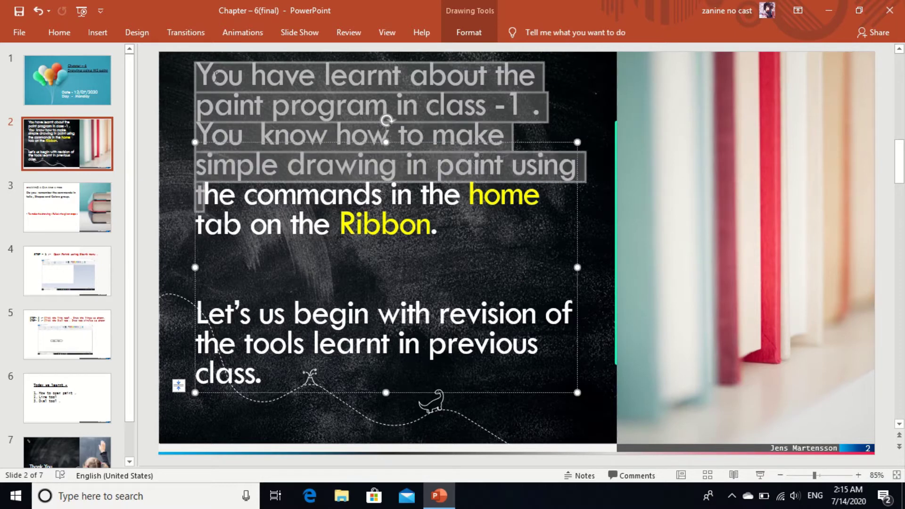
key(shift+Right)
key(shift+Right)
key(shift+Right)
key(shift+Right)
key(shift+Right)
key(shift+Right)
key(shift+Right)
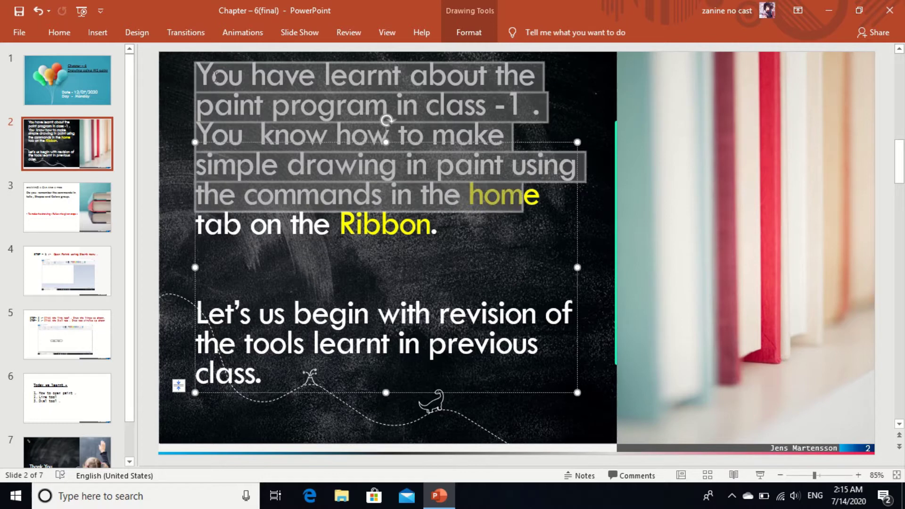
key(shift+Right)
key(shift+Right)
key(shift+Right)
key(shift+Right)
key(shift+Right)
key(shift+Right)
key(shift+Right)
key(shift+Right)
key(shift+Right)
key(shift+Right)
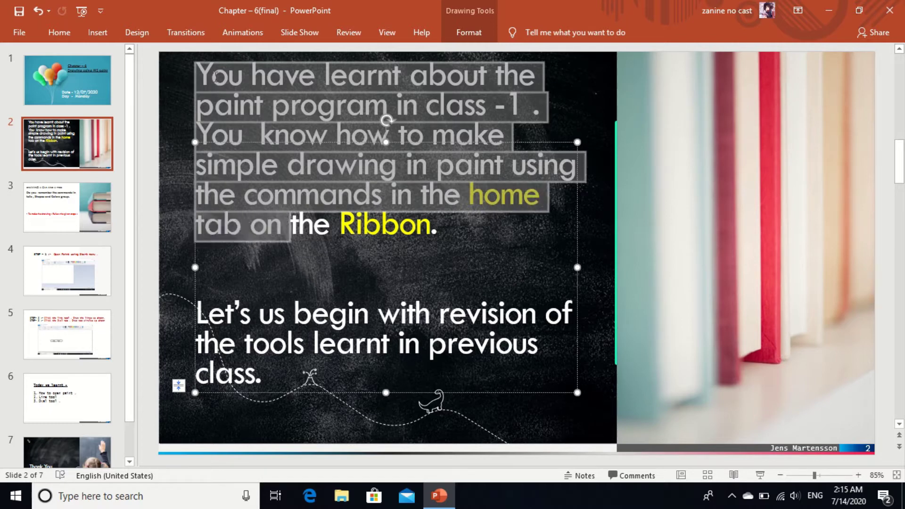
key(shift+Right)
key(shift+Right)
key(shift+Right)
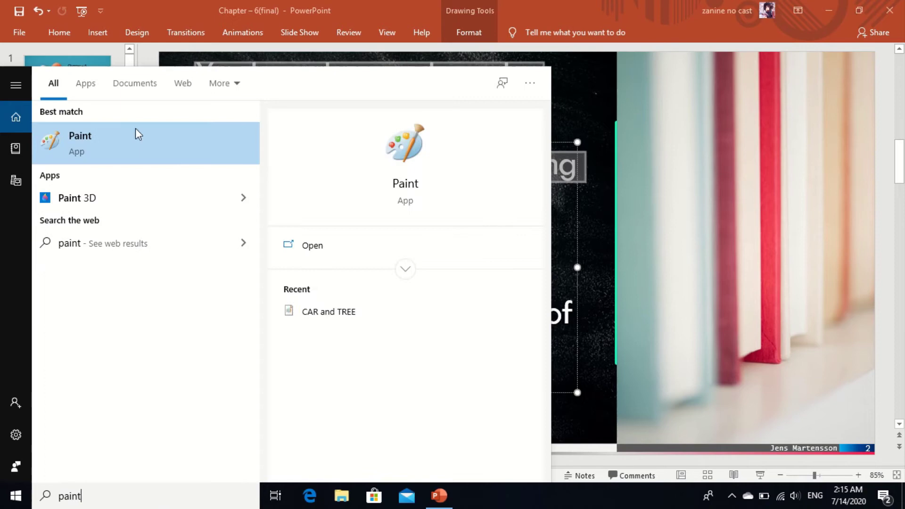
Launch Paint from the search results and collapse, then restore, its ribbon
click(137, 140)
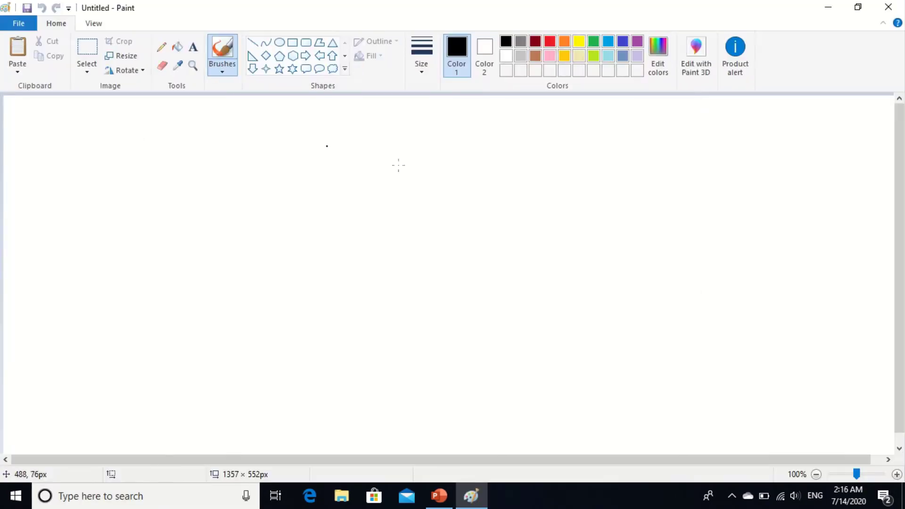
double_click(56, 28)
click(55, 27)
Switch back and forth between Paint and PowerPoint, ending on the slides
key(alt+Tab)
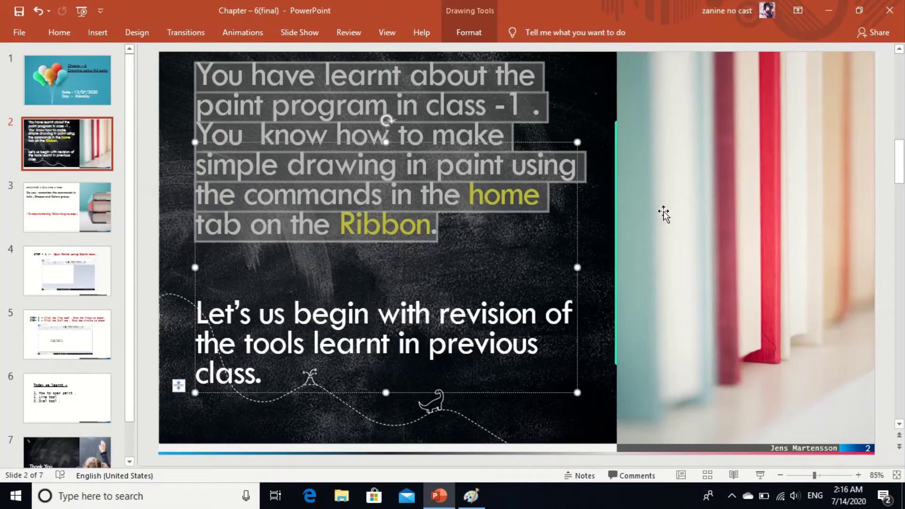
key(alt+Tab)
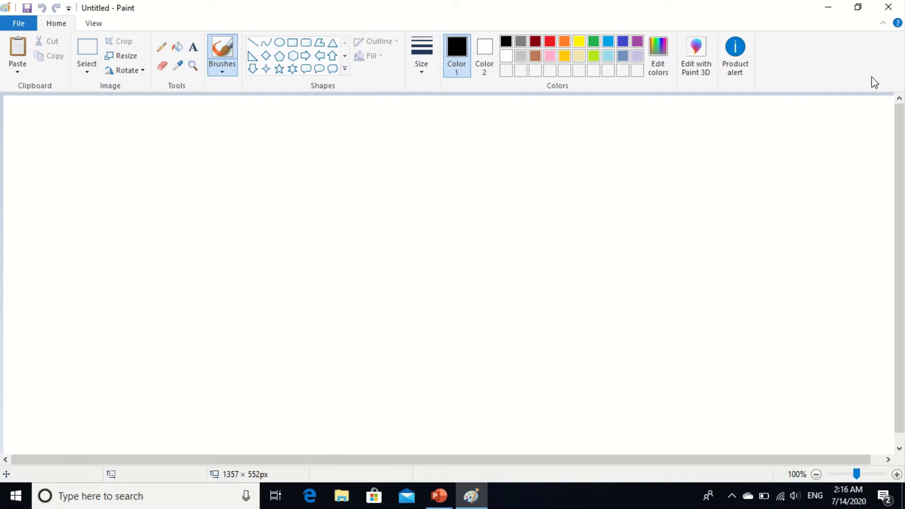
key(alt+Tab)
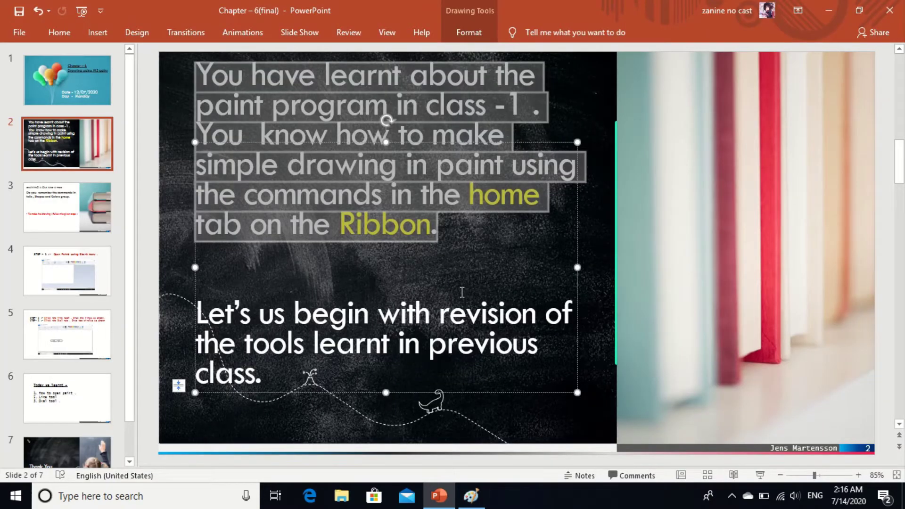
key(alt+Tab)
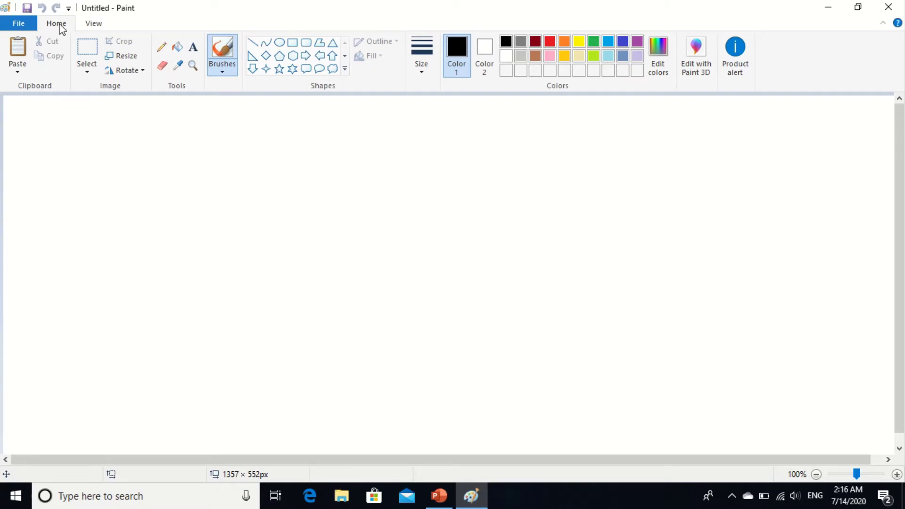
key(alt+Tab)
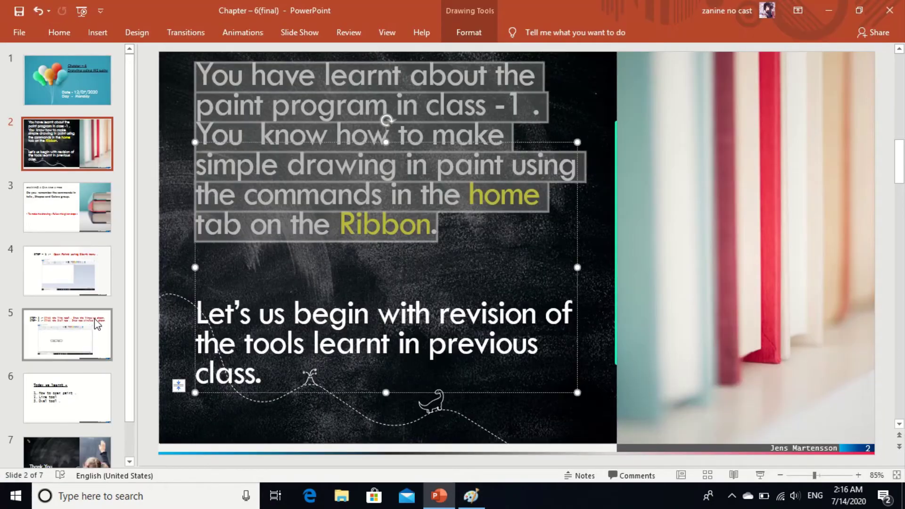
right_click(201, 313)
click(206, 312)
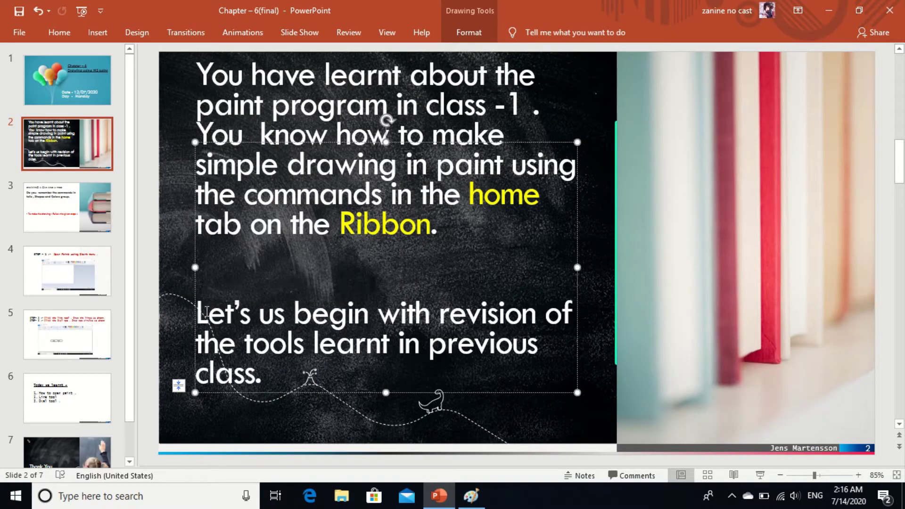
key(shift+Right)
key(shift+Right)
key(shift+Right)
key(shift+Right)
key(shift+Right)
key(shift+Right)
key(shift+Right)
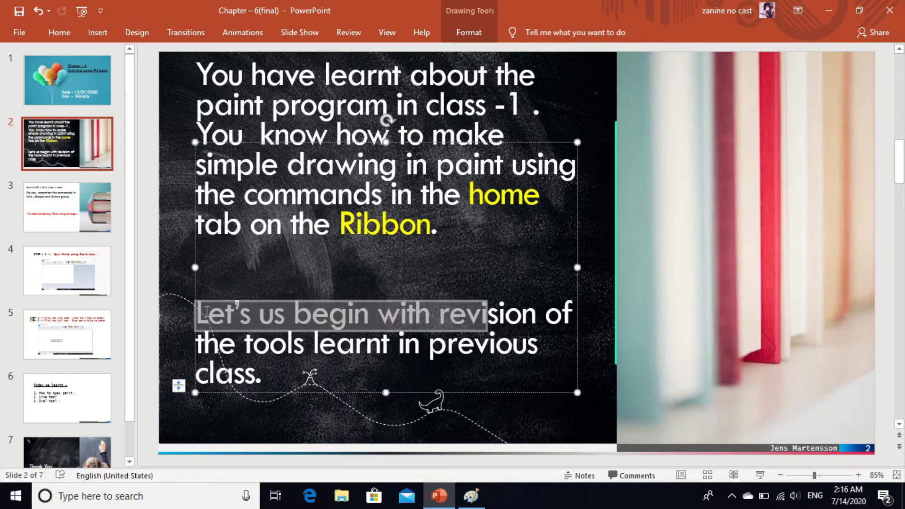
key(shift+Right)
key(shift+Right)
key(shift+Right)
key(shift+Right)
key(shift+Right)
key(shift+Right)
key(shift+Right)
key(shift+Right)
key(shift+Right)
key(shift+Right)
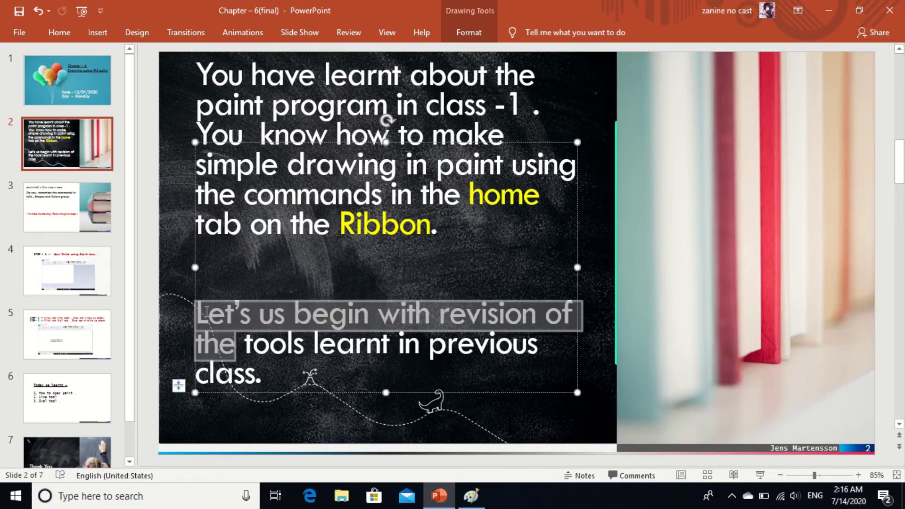
key(shift+Right)
key(shift+Right)
key(shift+Right)
key(shift+Right)
key(shift+Right)
key(shift+Right)
key(shift+Right)
key(shift+Right)
key(shift+Right)
key(shift+Right)
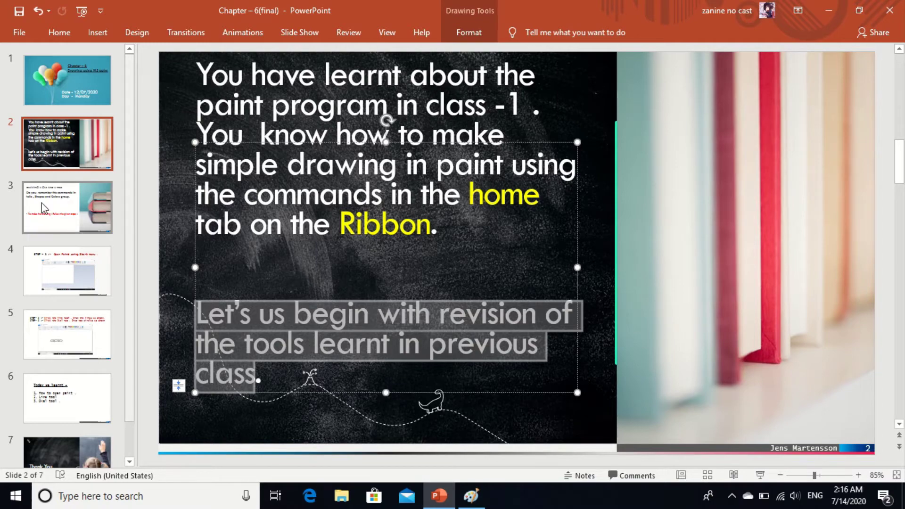
Go to slide 3 and highlight the word 'DRAWING' in its title
click(54, 223)
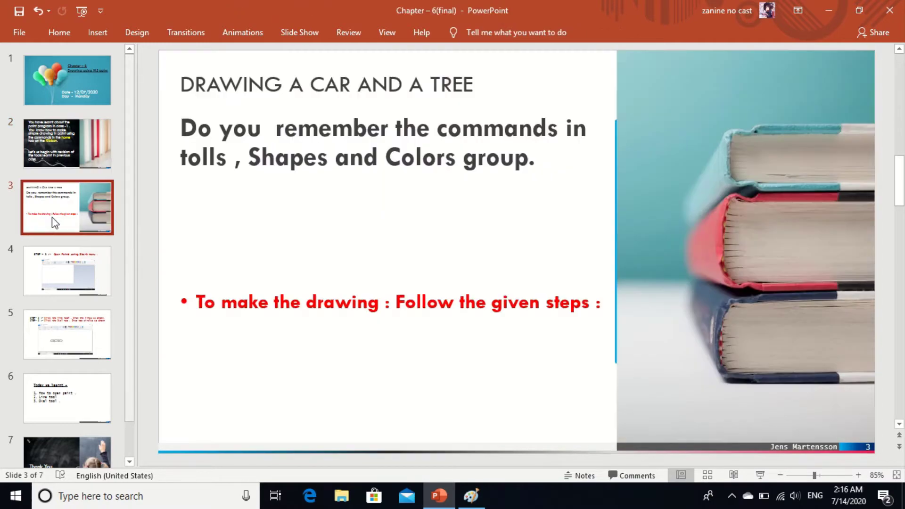
click(254, 85)
key(Left)
key(Left)
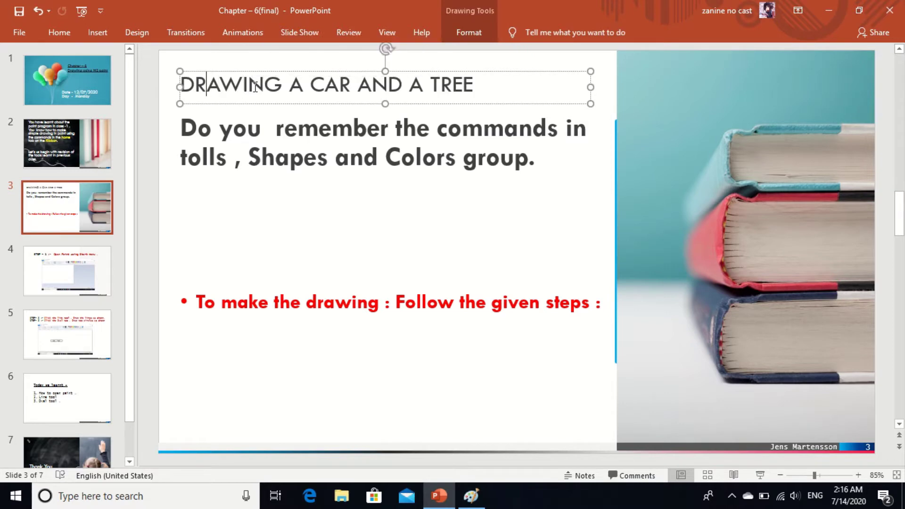
key(Left)
key(Left)
key(shift+Right)
key(shift+Right)
key(shift+Right)
key(shift+Right)
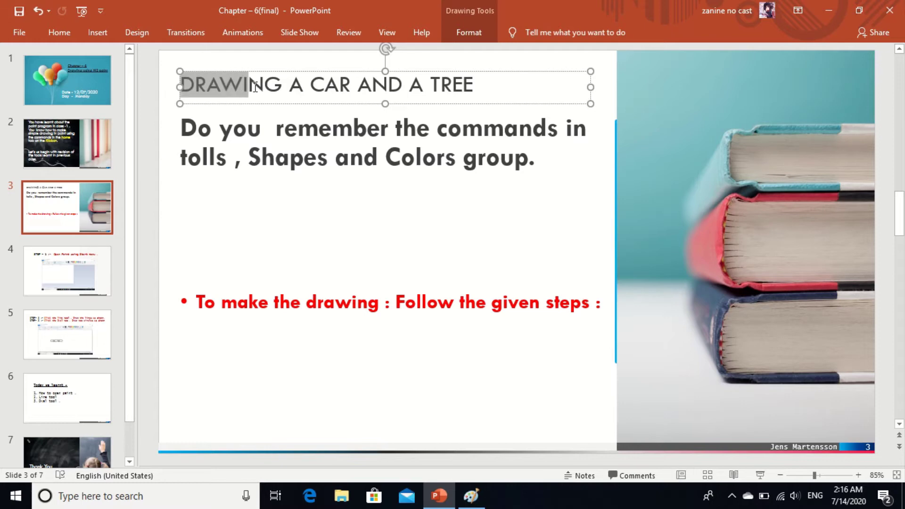
key(shift+Right)
key(shift+Right)
key(shift+Right)
key(shift+Right)
key(shift+Right)
key(shift+Right)
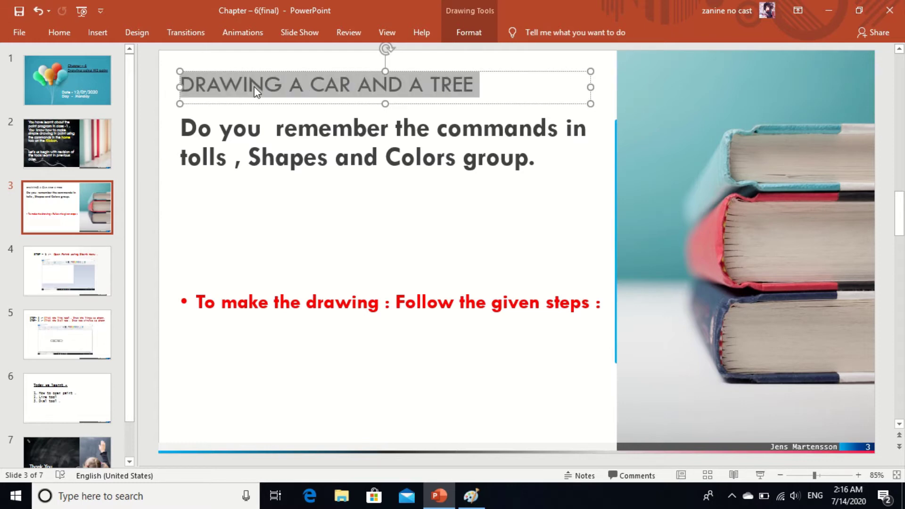
Highlight the question text on slide 3 while reading it
click(212, 133)
key(Left)
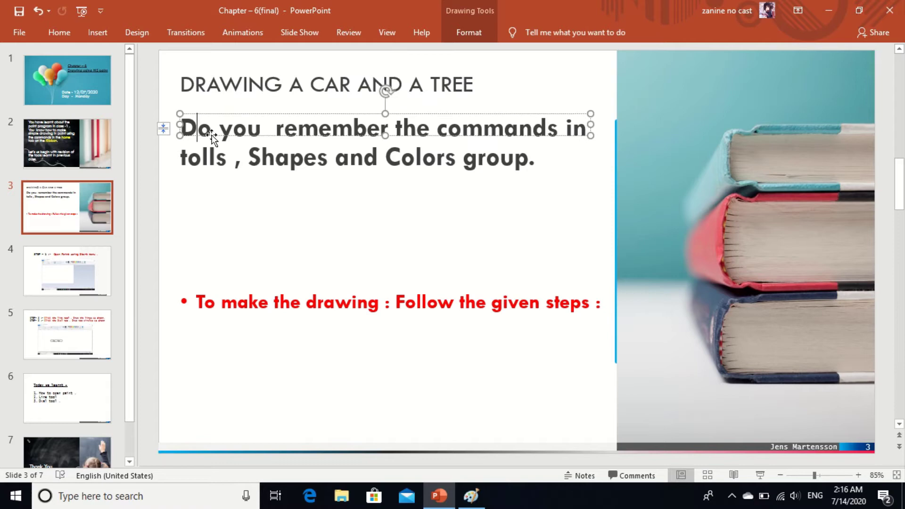
key(Left)
key(shift+Right)
key(shift+Right)
key(shift+Right)
key(shift+Right)
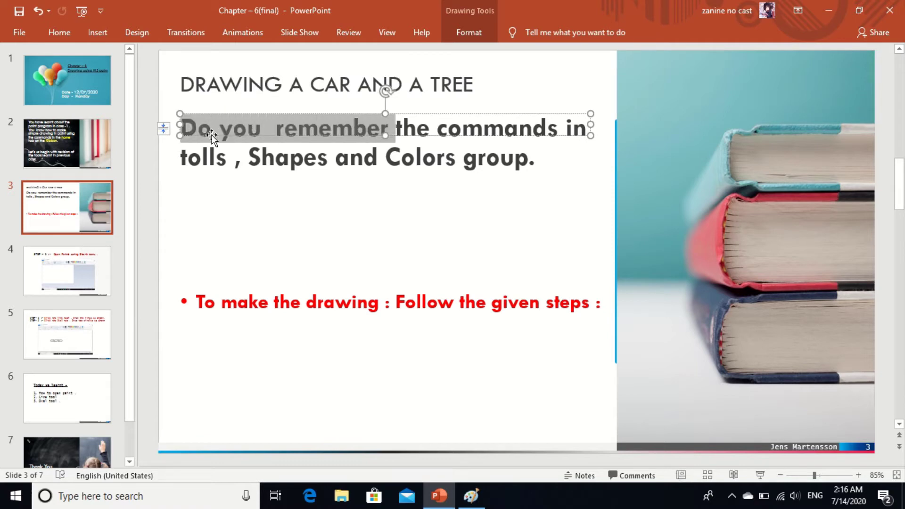
key(shift+Right)
key(shift+Right)
key(shift+Right)
key(shift+Right)
key(shift+Right)
key(shift+Right)
key(shift+Right)
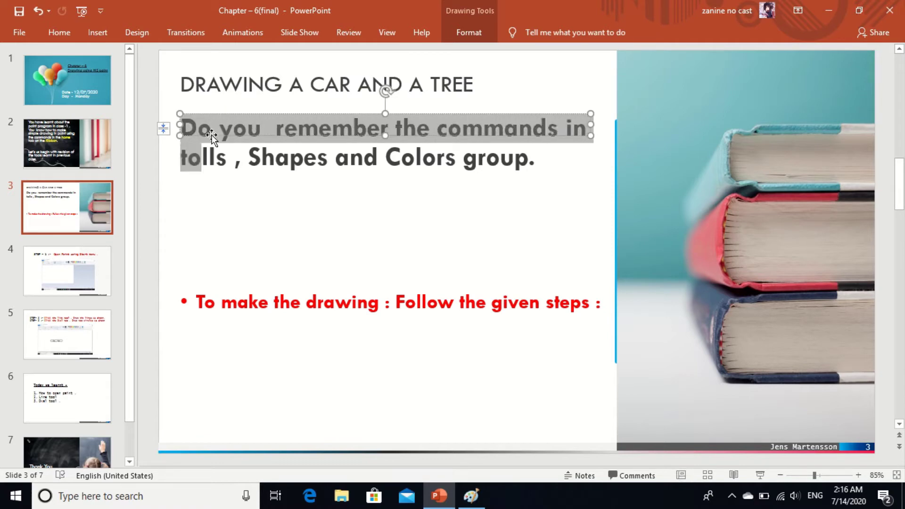
key(shift+Right)
key(shift+Right)
key(shift+Right)
key(shift+Right)
key(shift+Right)
key(shift+Right)
key(shift+Right)
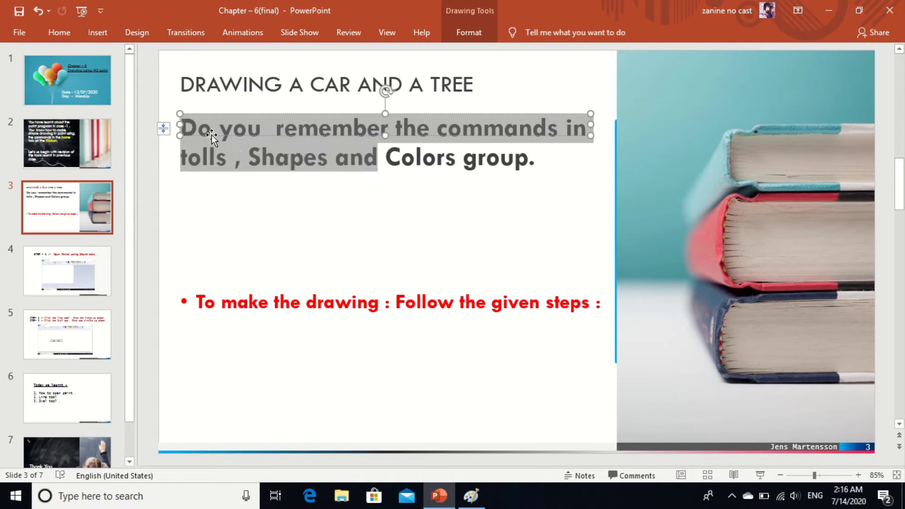
key(shift+Right)
key(shift+Right)
key(shift+Right)
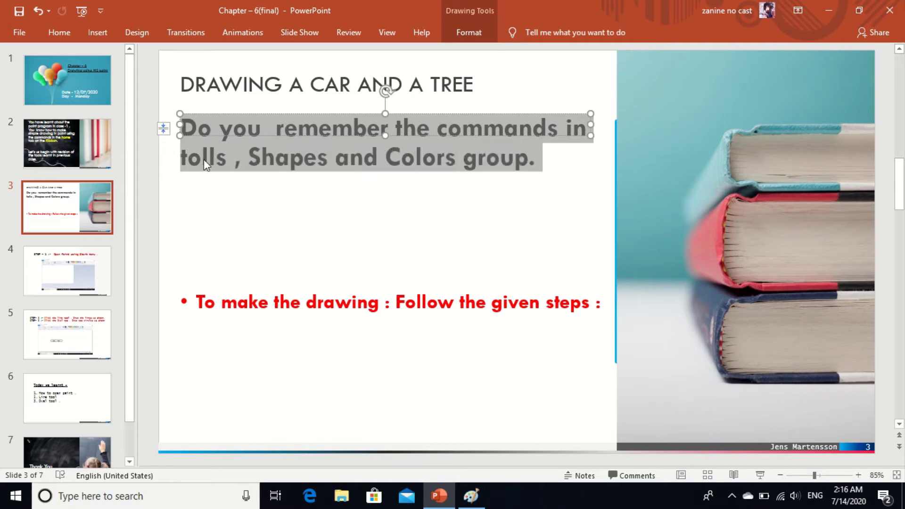
Correct 'tolls' to 'tools', put the caret on the empty bullet line, and bring Paint forward
click(203, 159)
key(Delete)
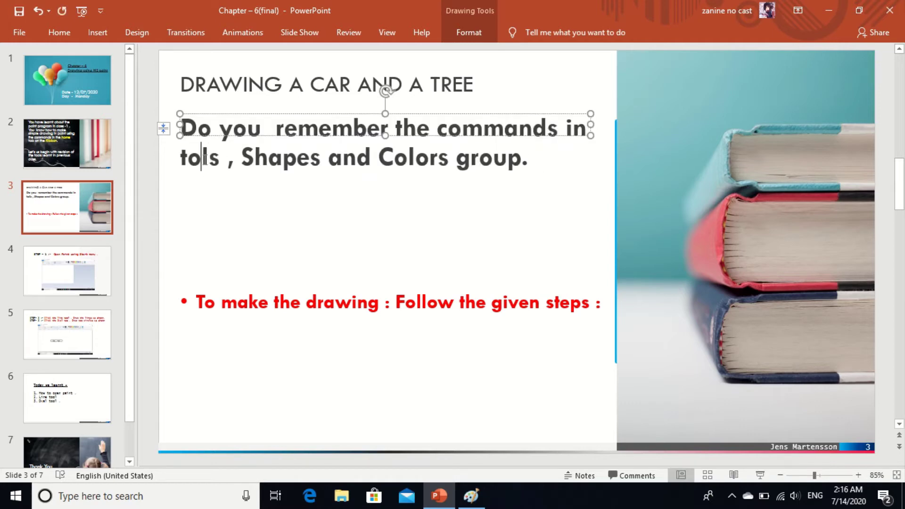
text(o)
click(273, 253)
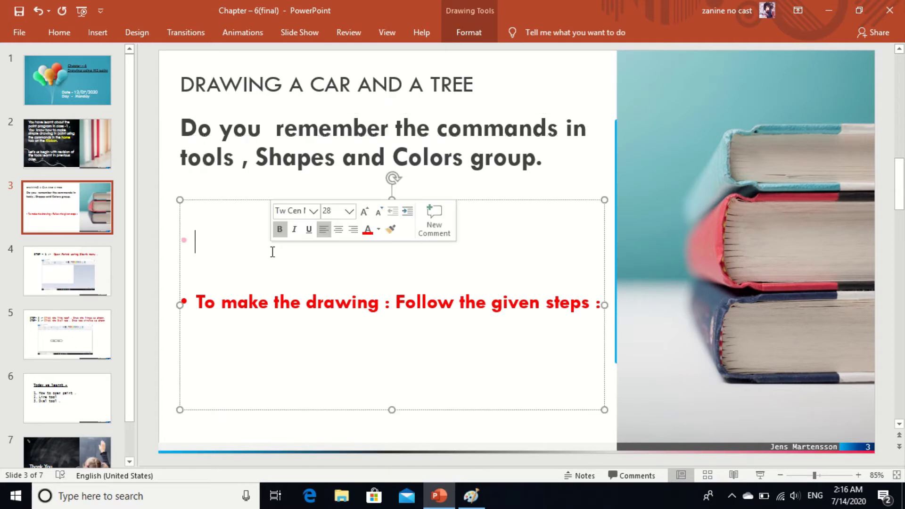
key(alt+Tab)
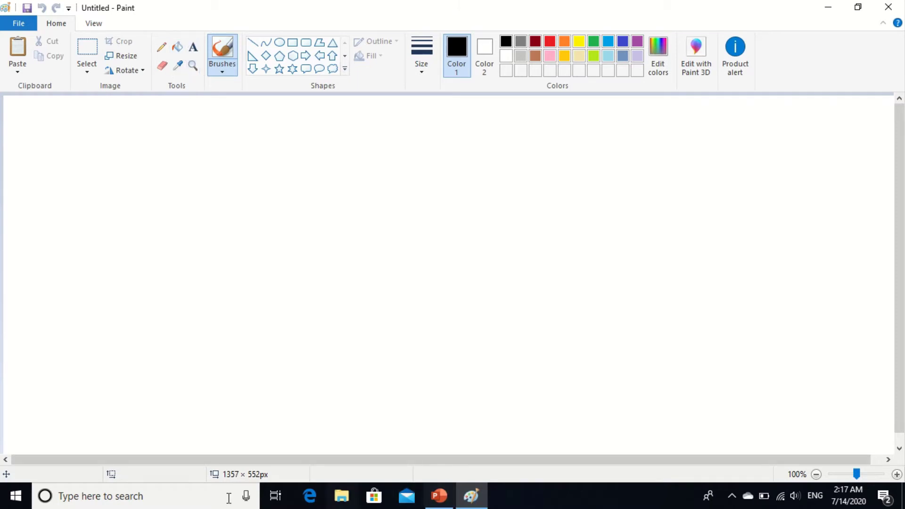
Launch Snipping Tool and snip Paint's pencil, fill and text tools area
click(182, 502)
text(s)
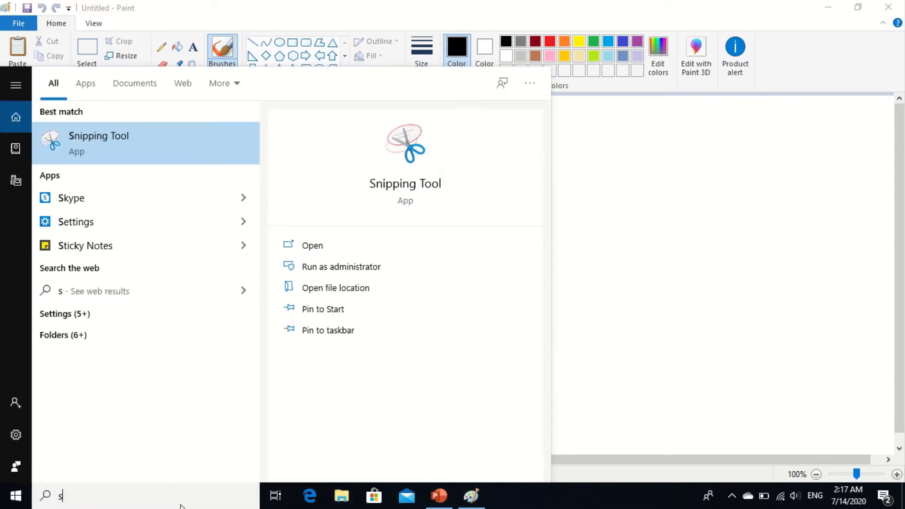
text(ni)
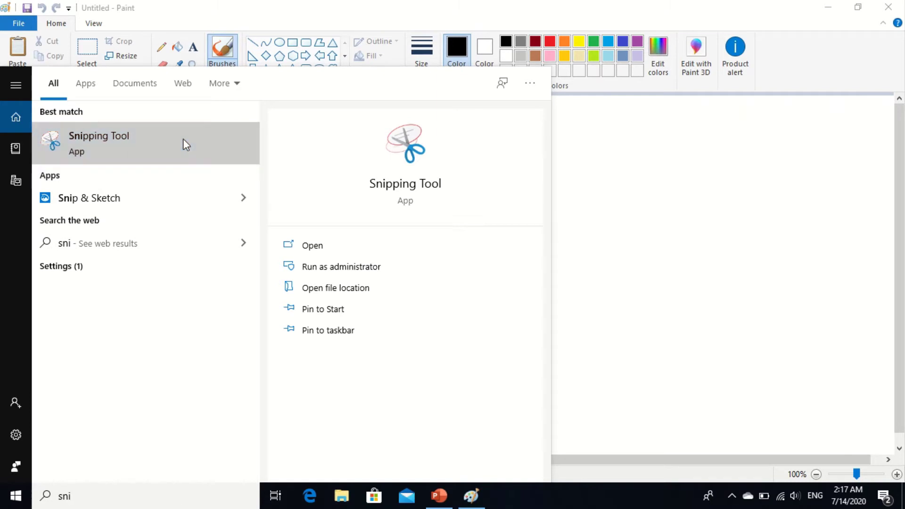
click(183, 138)
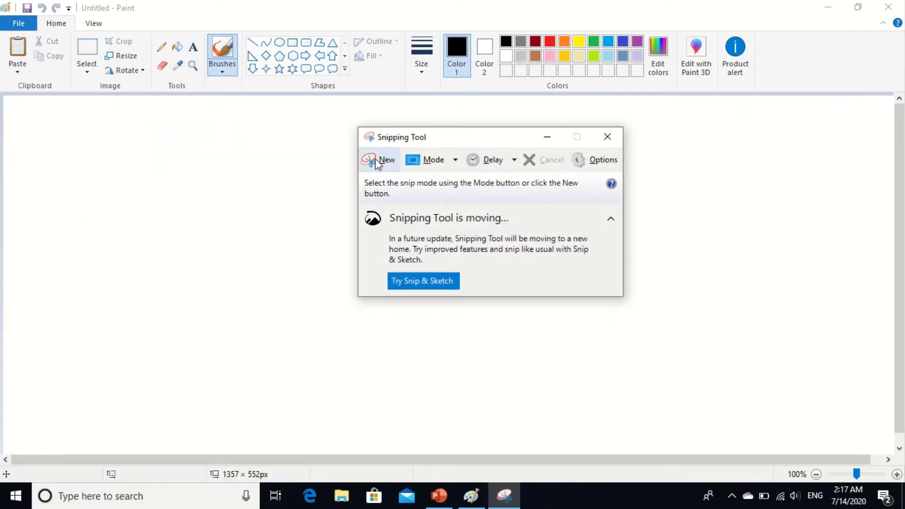
click(370, 158)
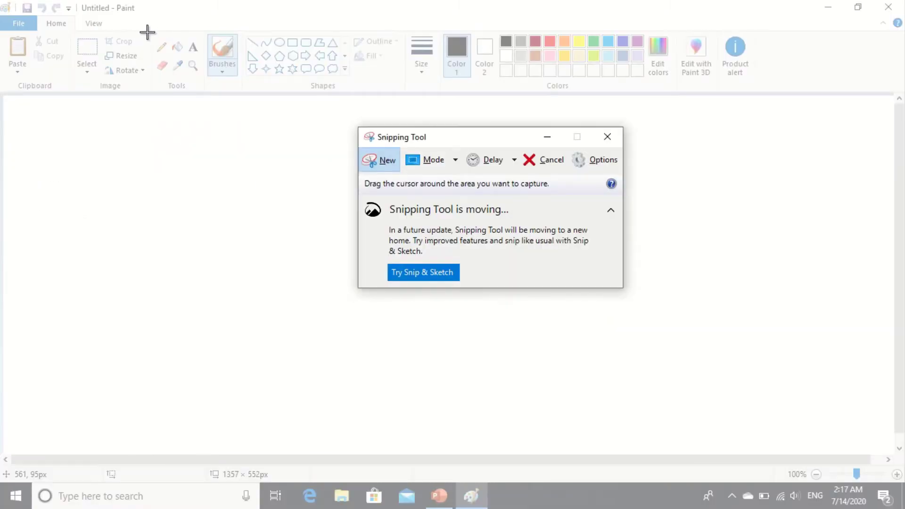
drag(147, 33, 209, 95)
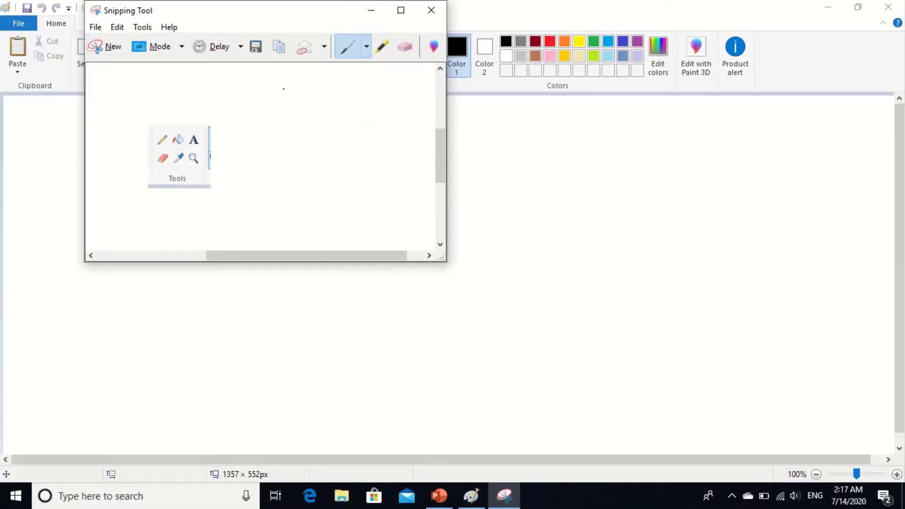
Highlight the word 'Tools' in yellow on the snip
click(100, 30)
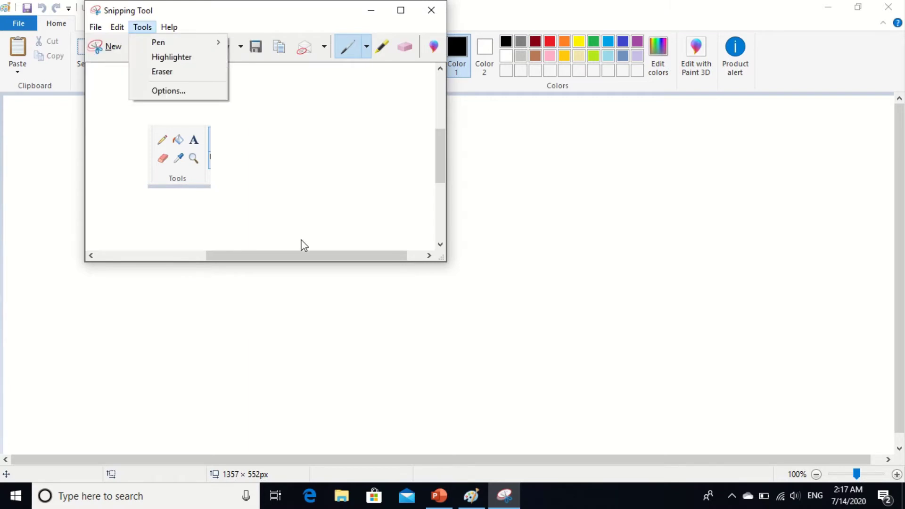
click(382, 48)
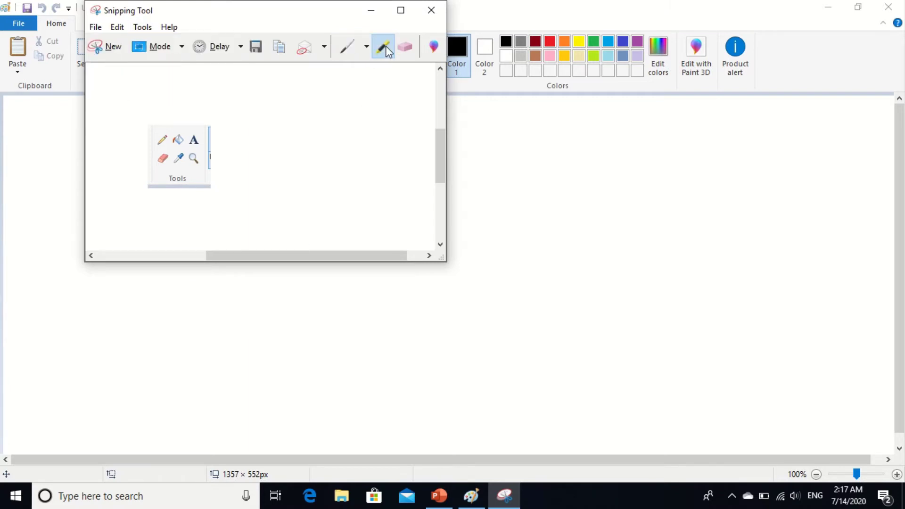
click(237, 111)
click(367, 48)
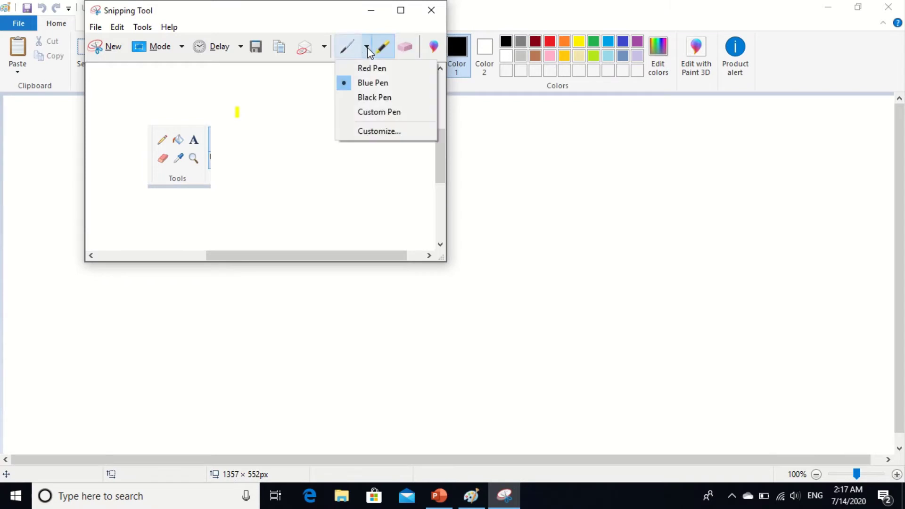
click(282, 78)
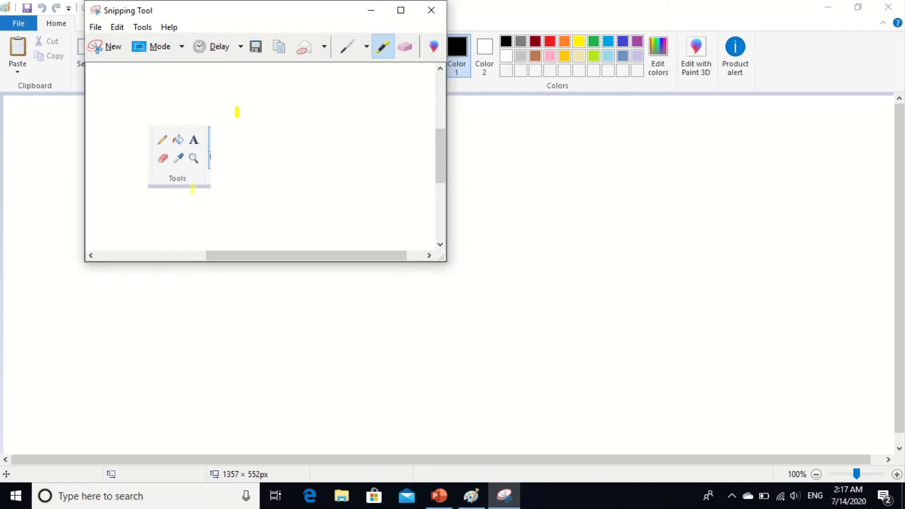
drag(170, 178, 194, 178)
Close the snip without saving and return to the PowerPoint slides
click(370, 13)
key(alt+Tab)
click(431, 10)
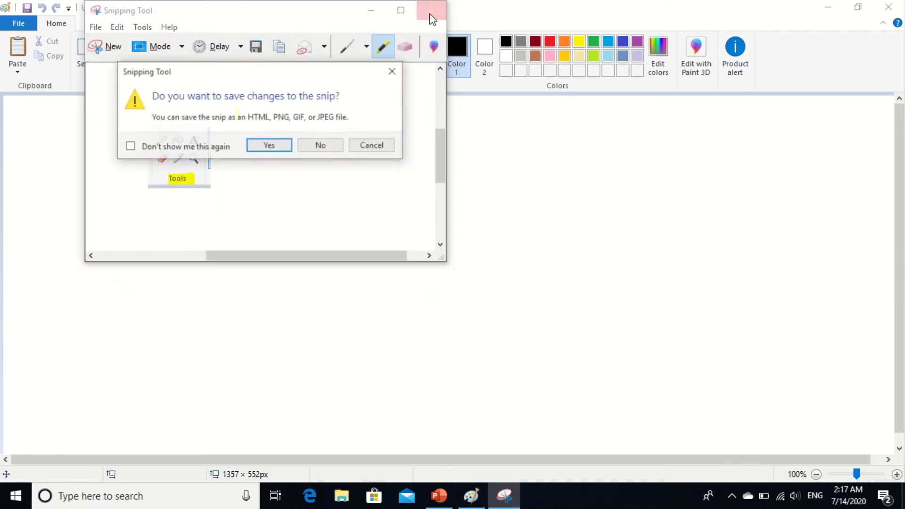
click(323, 147)
key(alt+Tab)
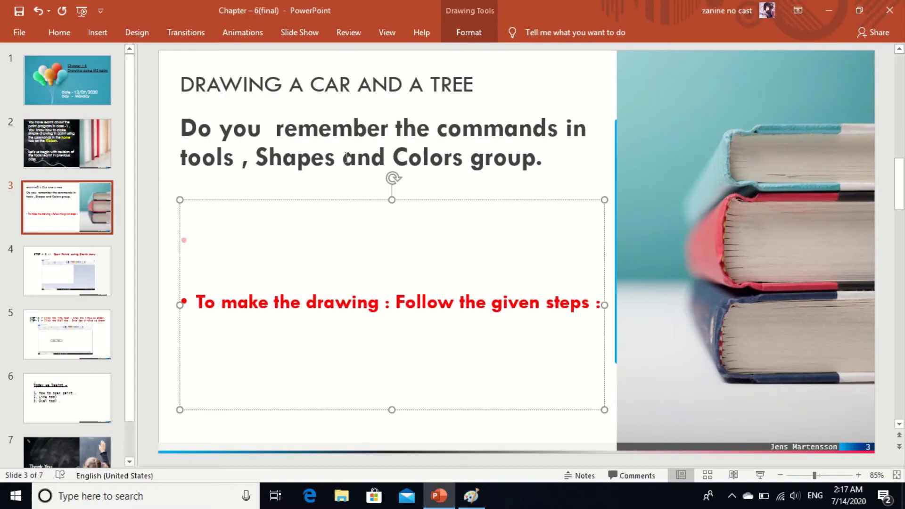
Capture a new Snipping Tool snip of Paint's Shapes group
key(alt+Tab)
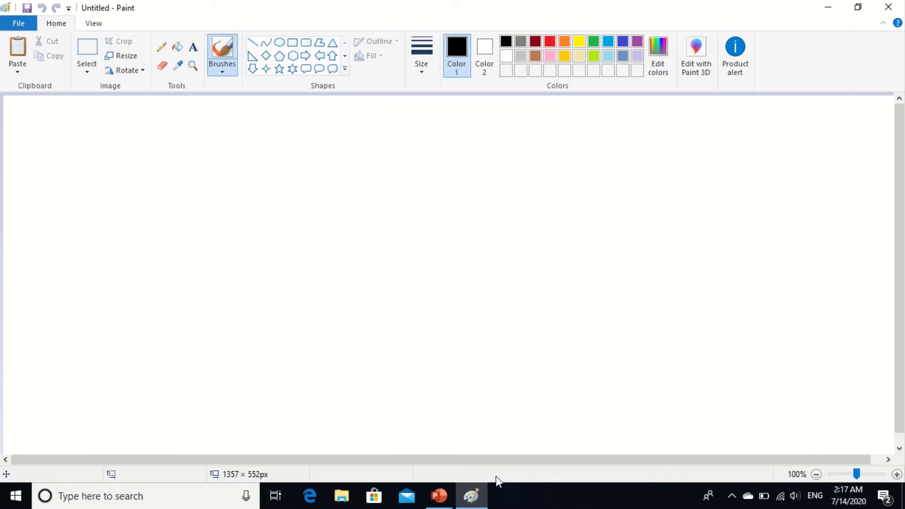
click(196, 493)
text(s)
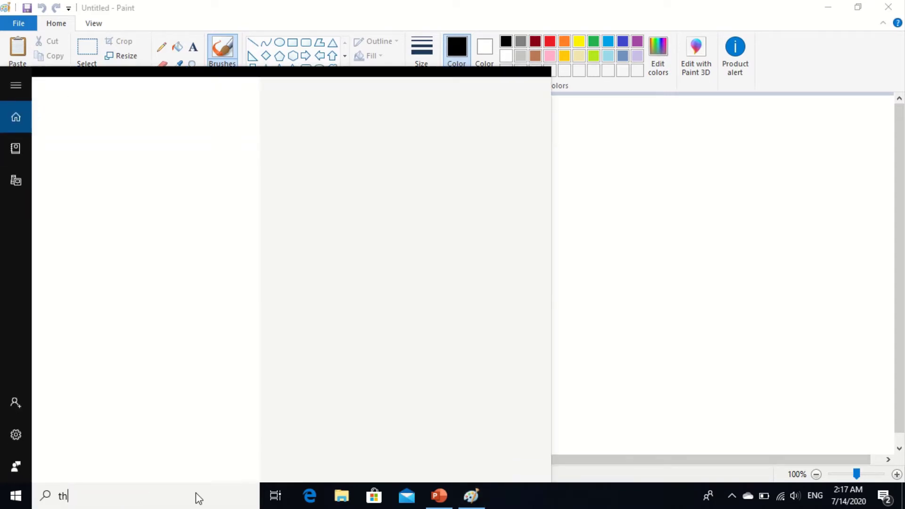
text(ni)
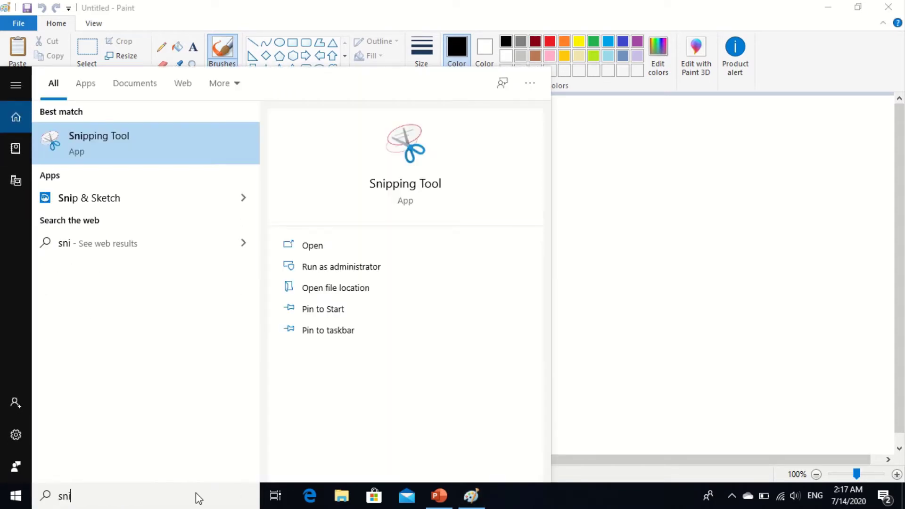
click(202, 143)
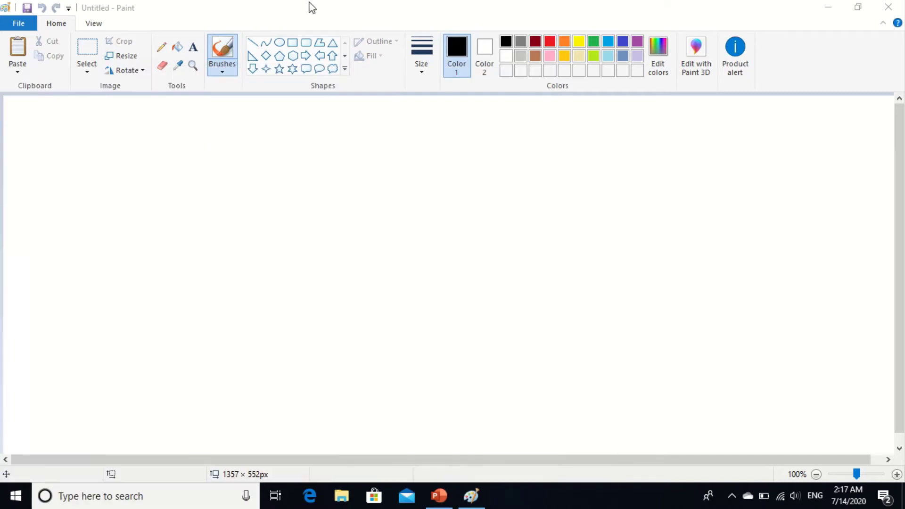
click(377, 160)
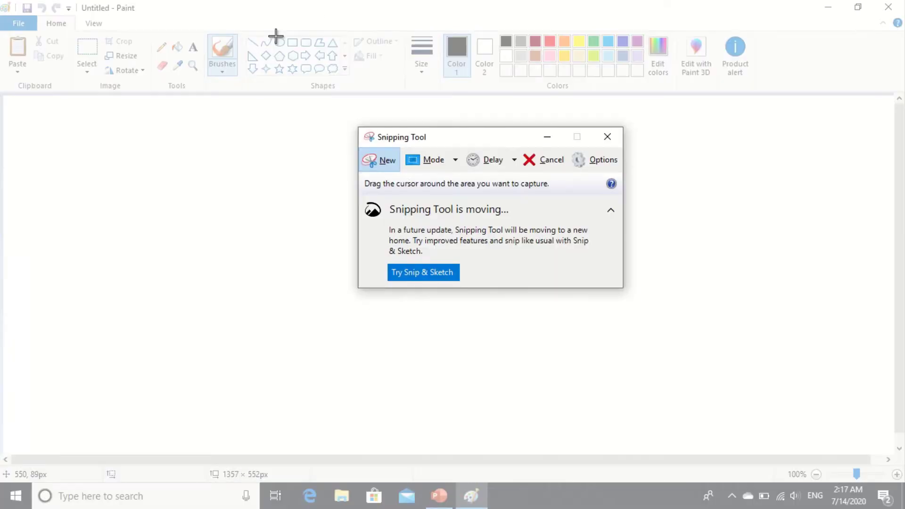
mouse_move(246, 35)
mouse_down()
mouse_move(274, 60)
mouse_move(413, 91)
mouse_move(405, 96)
mouse_up()
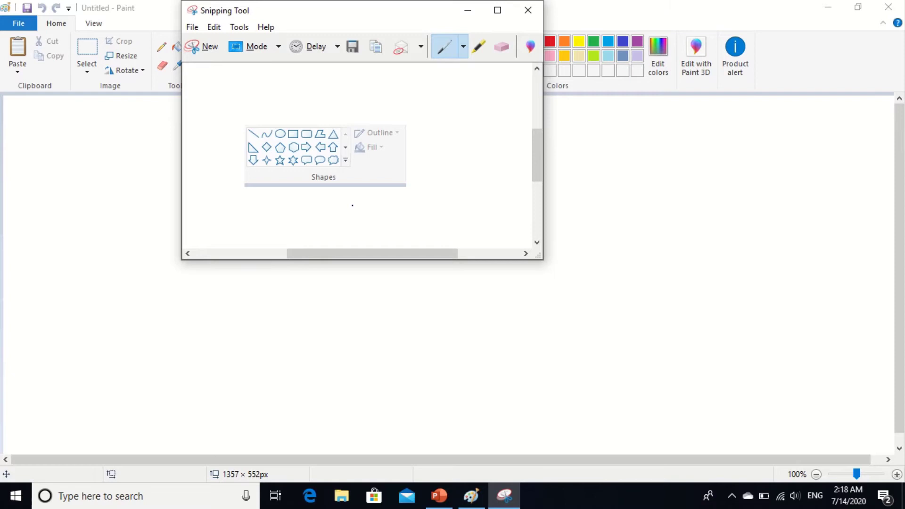
Save the capture as 'shape group' in the class2 folder
key(ctrl+s)
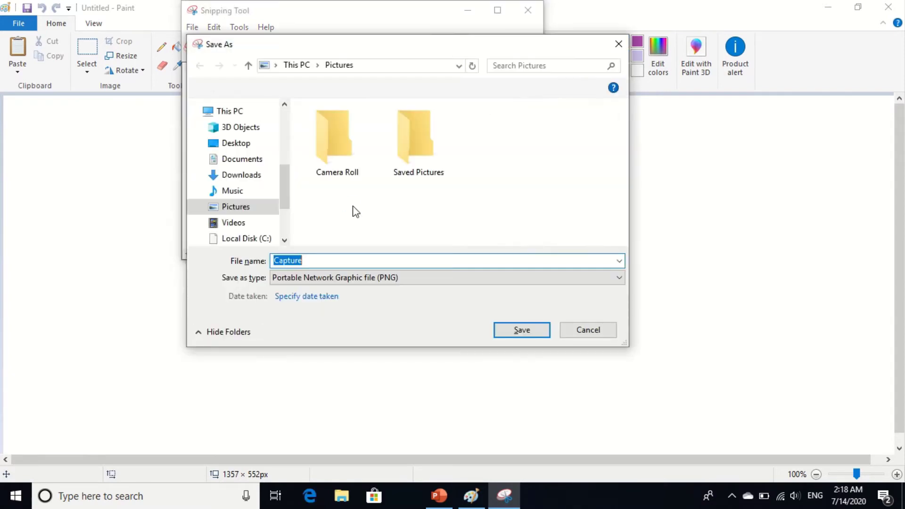
mouse_move(241, 207)
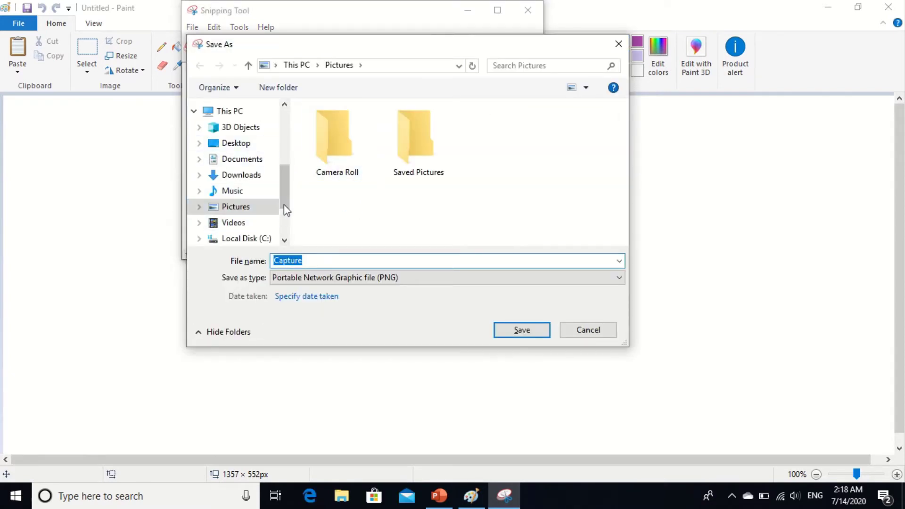
drag(287, 204, 283, 149)
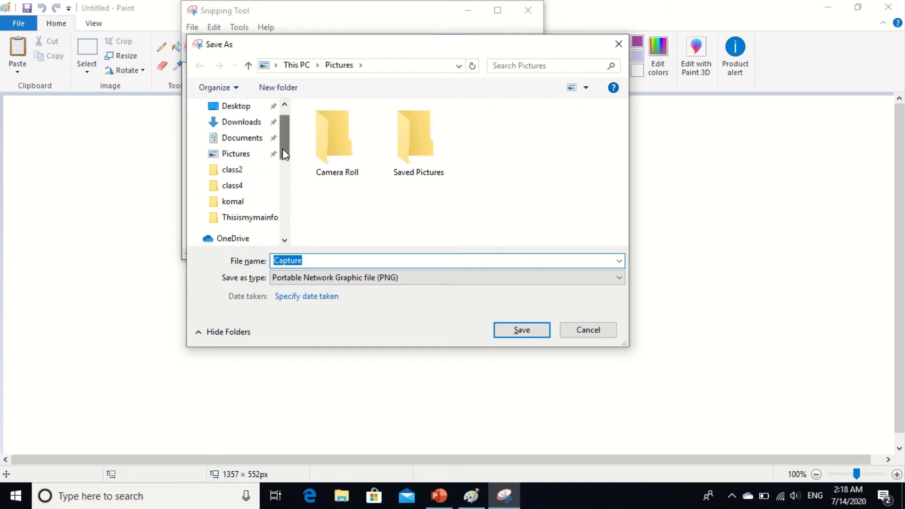
click(261, 170)
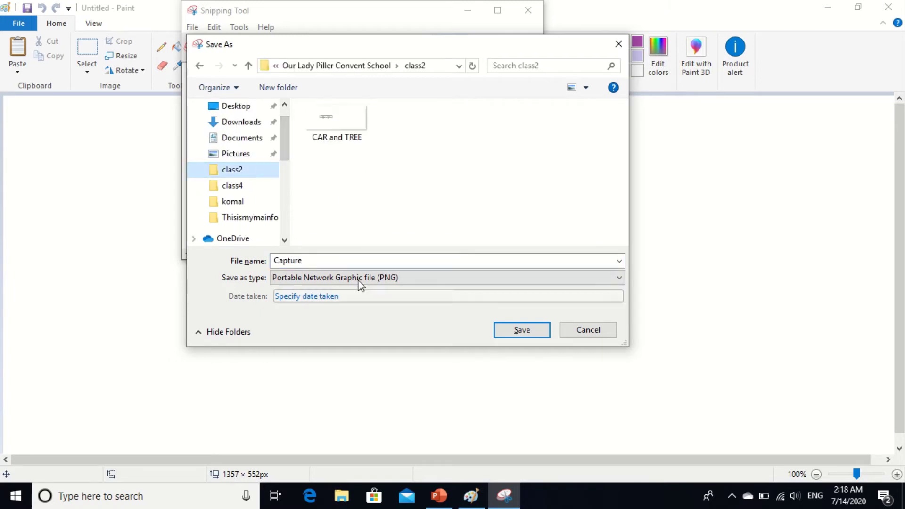
double_click(360, 260)
key(BackSpace)
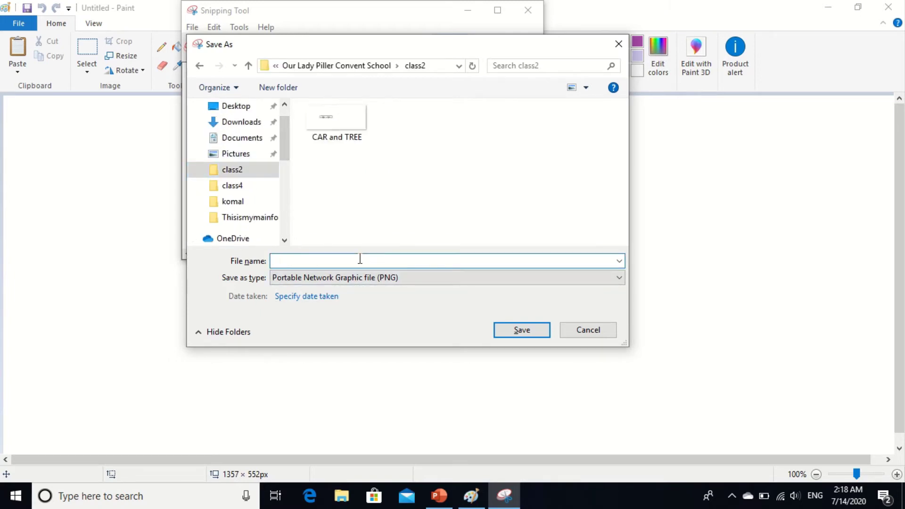
text(sha)
text(pe group)
key(Return)
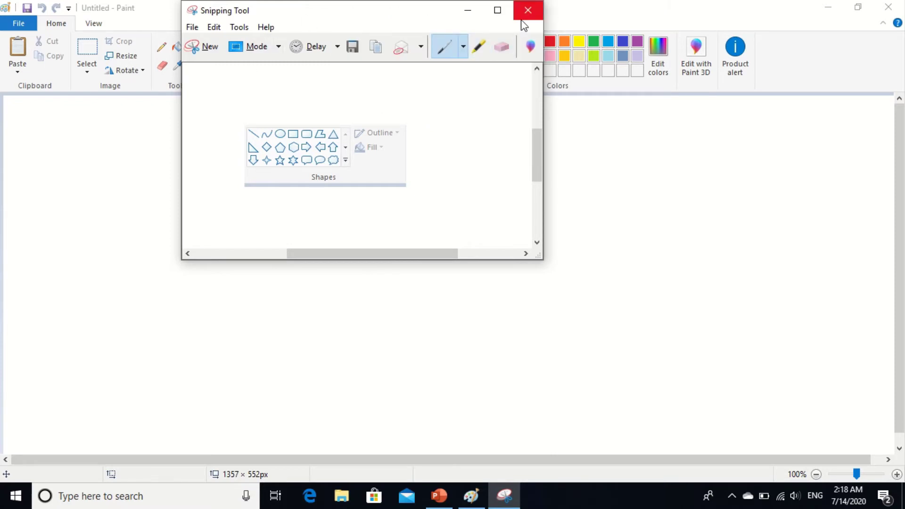
Take a new snip of Paint's Colors group, save it as 'color group', and close the window
click(192, 27)
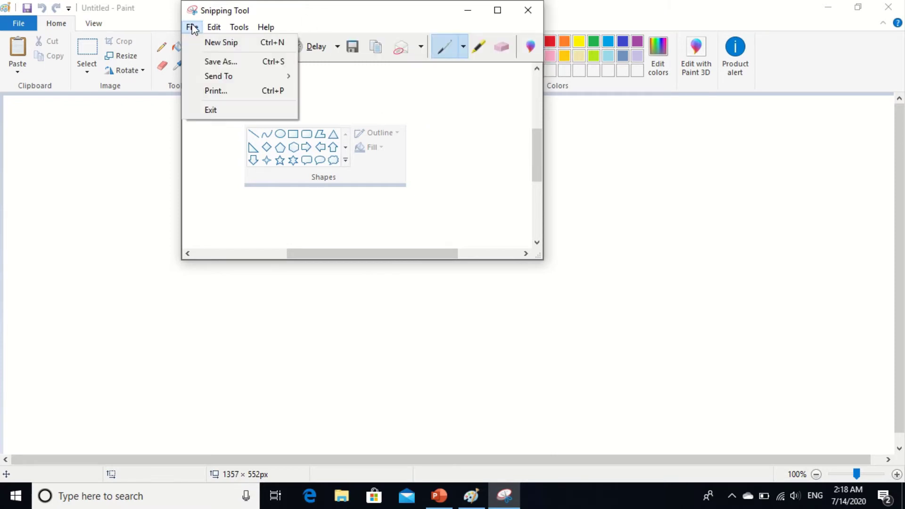
click(223, 48)
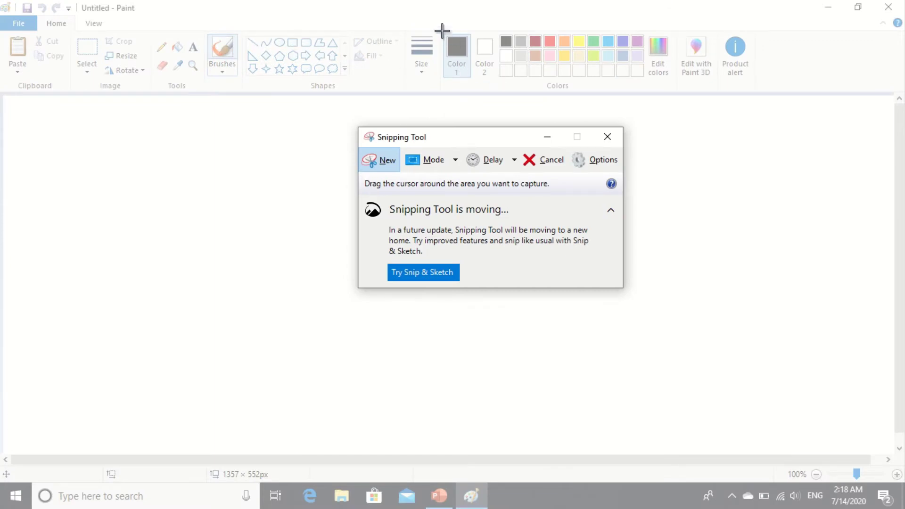
mouse_move(442, 31)
mouse_down()
mouse_move(738, 99)
mouse_move(674, 97)
mouse_up()
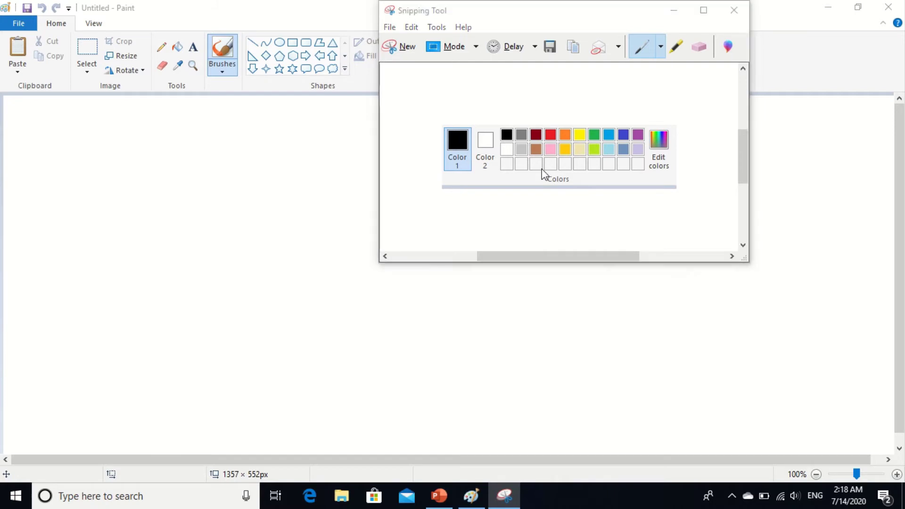
key(ctrl+s)
text(c)
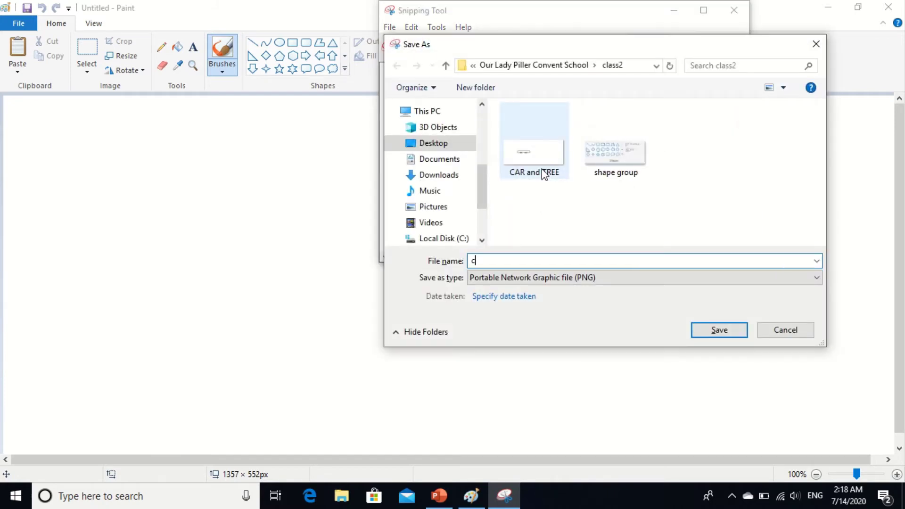
text(olor grou)
text(p)
key(Return)
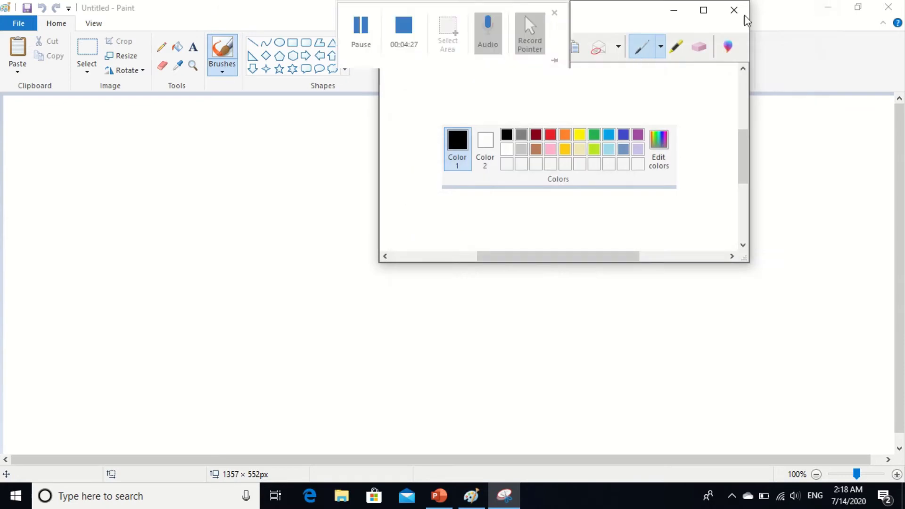
click(734, 11)
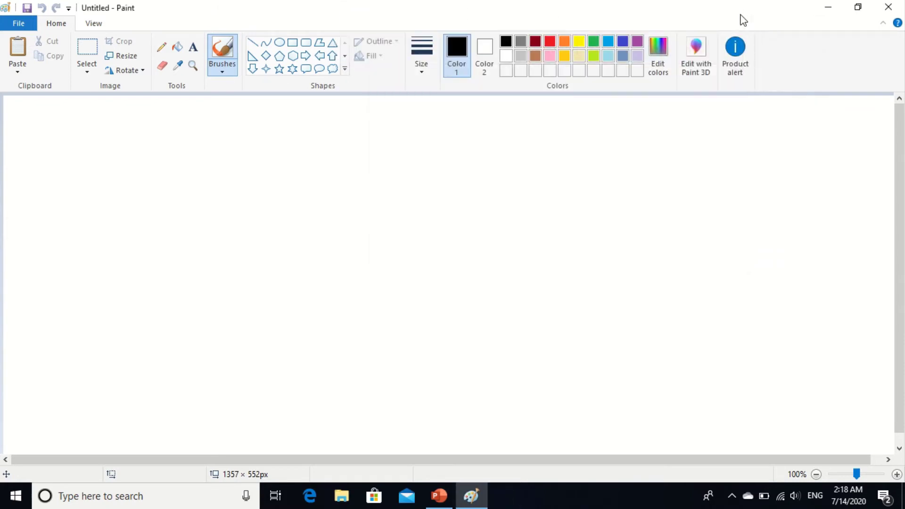
Back in PowerPoint, highlight slide 3's red bullet text 'To make the drawing'
key(alt+Tab)
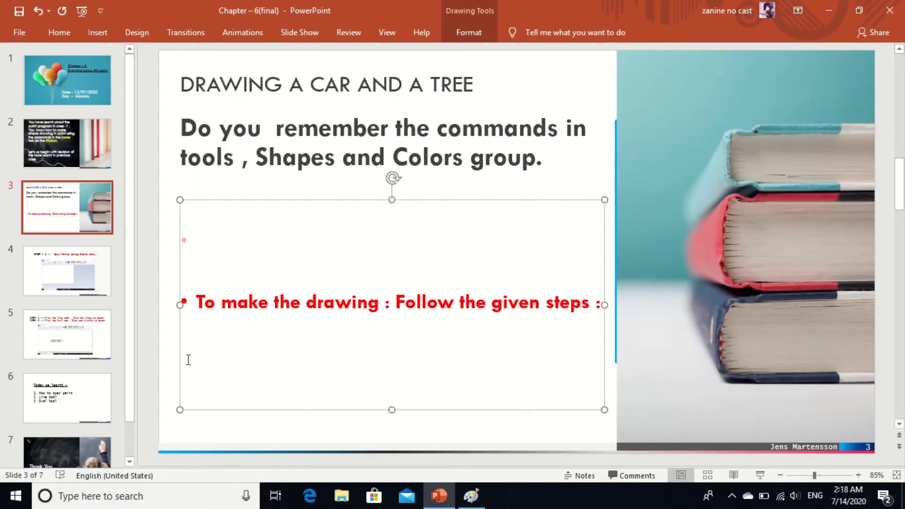
click(217, 315)
key(Left)
key(shift+Right)
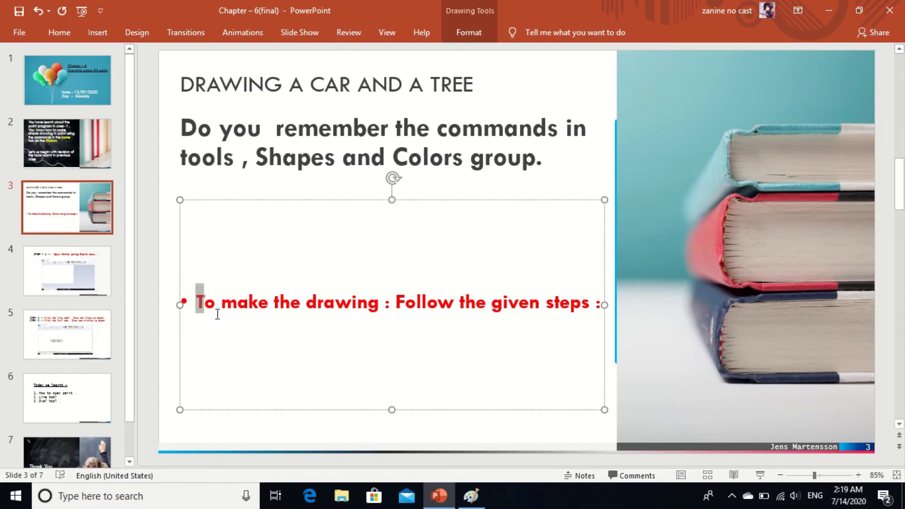
key(shift+Right)
key(shift+Right)
key(shift+Right)
key(shift+Right)
key(shift+Right)
key(shift+Right)
key(shift+Right)
key(shift+Right)
key(shift+Right)
key(shift+Right)
key(shift+Right)
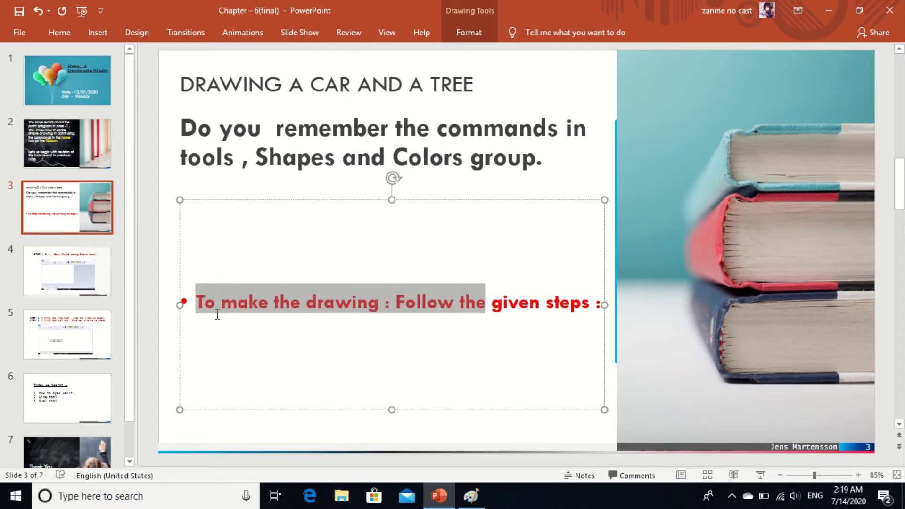
key(shift+Right)
key(shift+Right)
key(shift+Right)
key(shift+Right)
key(shift+Right)
key(shift+Right)
key(shift+Right)
key(shift+Right)
key(shift+Right)
key(shift+Right)
key(shift+Right)
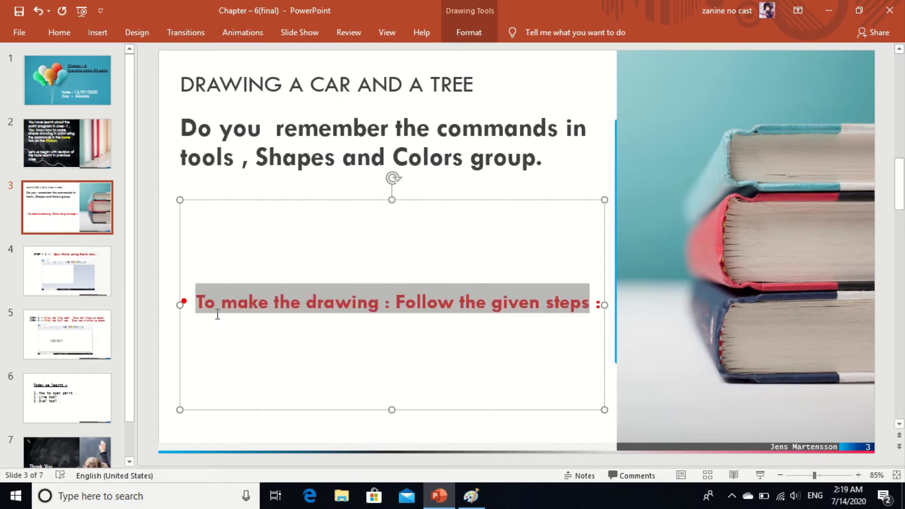
On slide 4, highlight 'Open Paint using Start menu', then close Paint
click(72, 274)
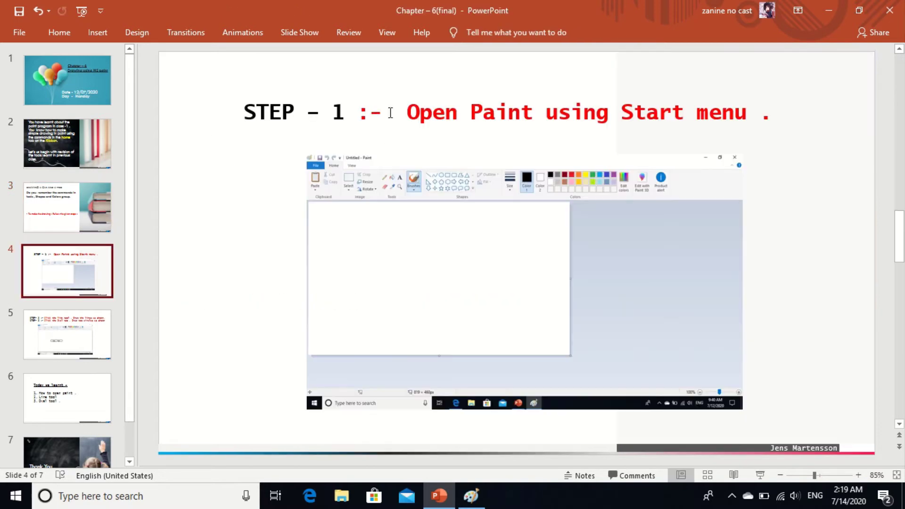
click(400, 117)
key(shift+Right)
key(shift+Right)
key(shift+Right)
key(shift+Right)
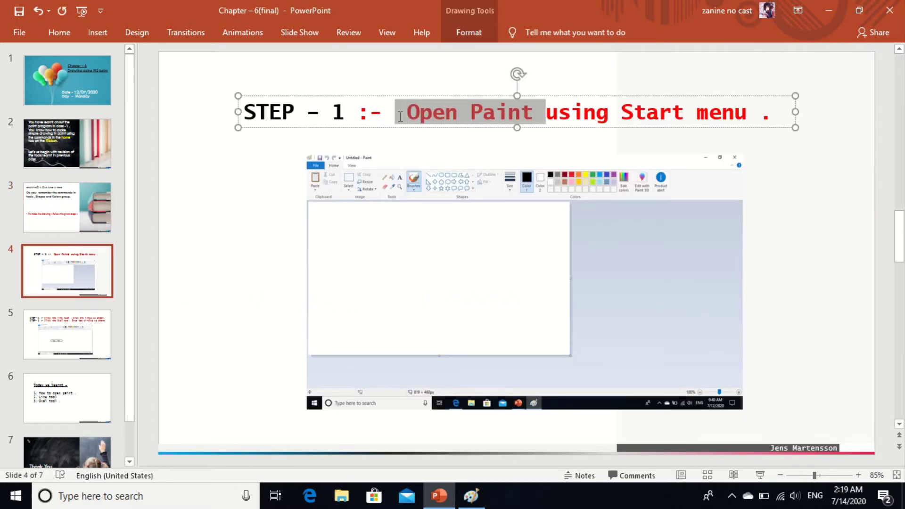
key(shift+Right)
key(shift+Right)
key(shift+Right)
key(shift+Right)
key(shift+Right)
key(shift+Right)
key(shift+Right)
key(shift+Right)
key(shift+Right)
key(shift+Right)
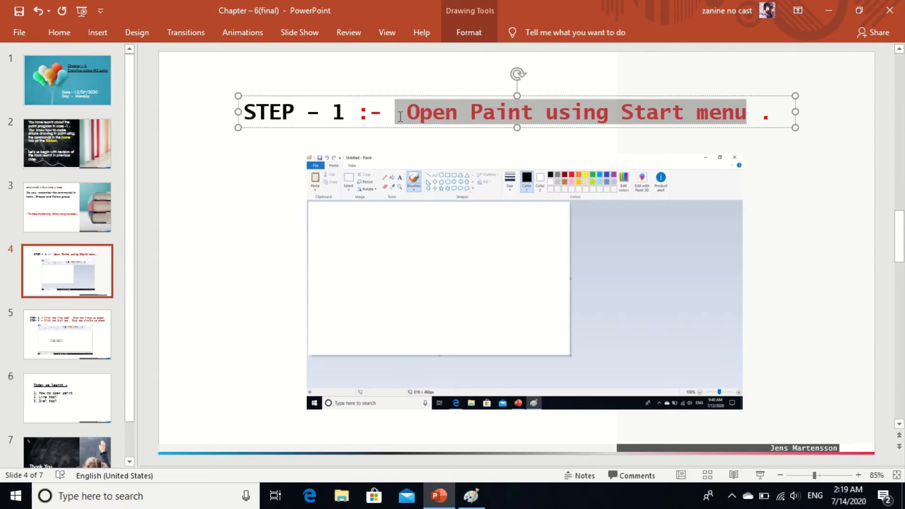
key(shift+Right)
key(shift+Right)
key(shift+Right)
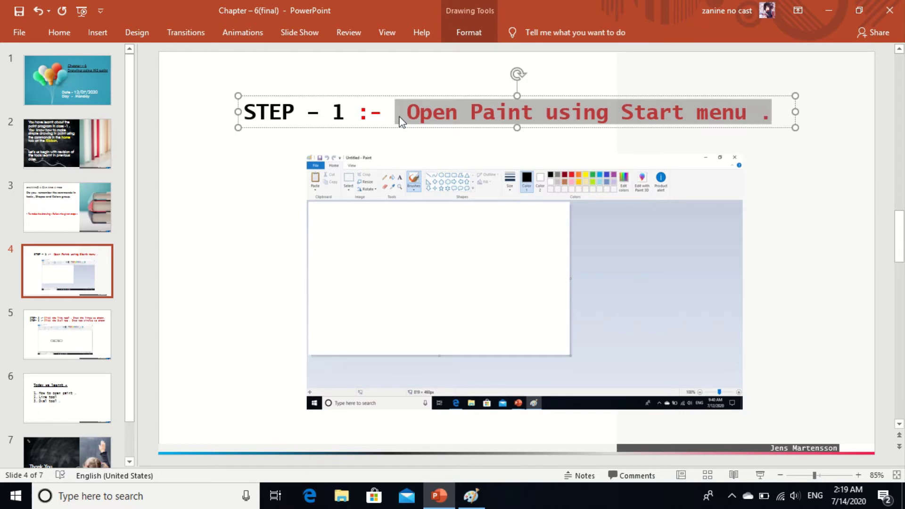
click(471, 496)
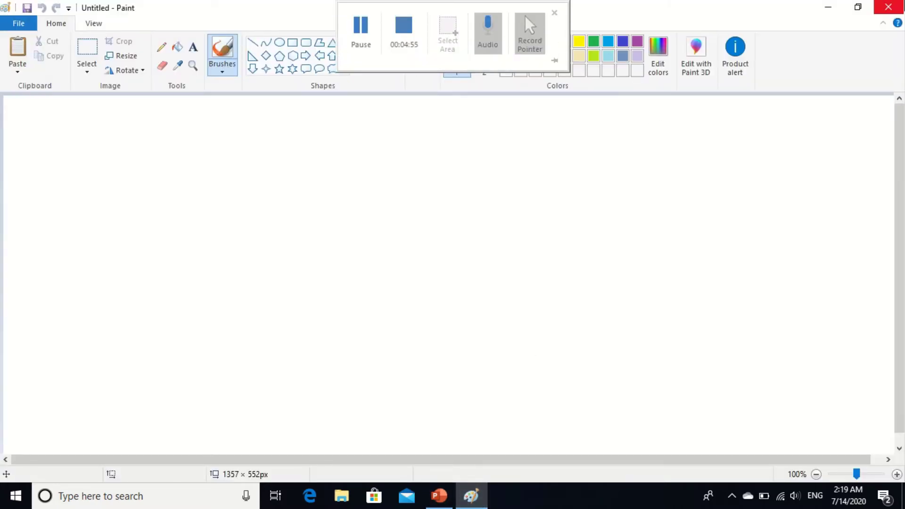
click(888, 7)
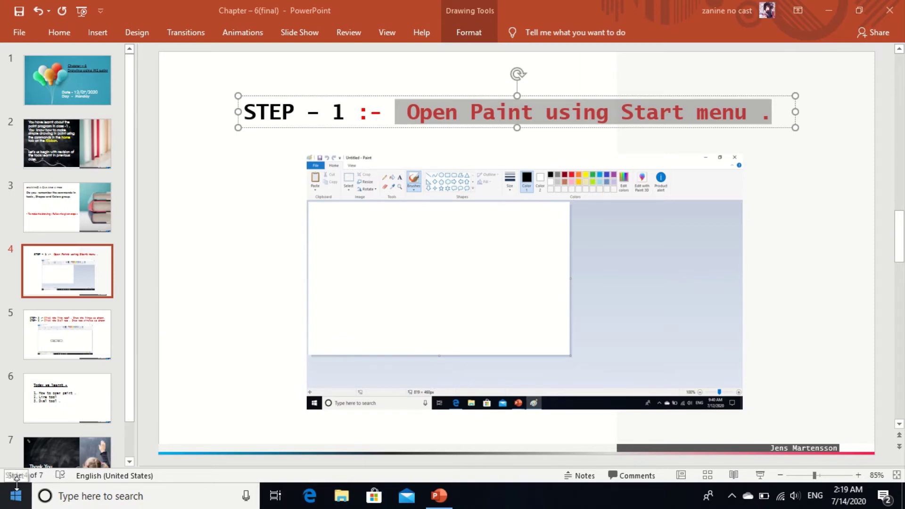
Search for Paint from the Start menu, launch it, and switch back to slide 4
click(16, 498)
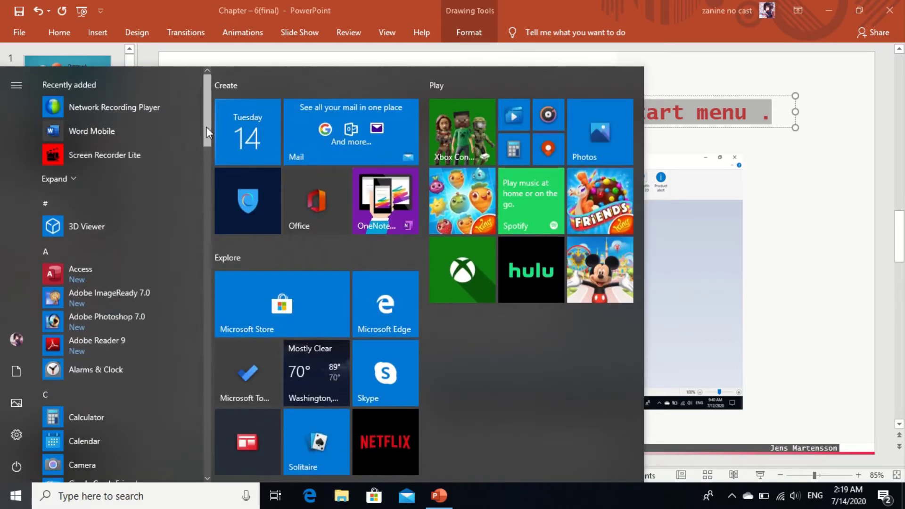
drag(205, 126, 203, 152)
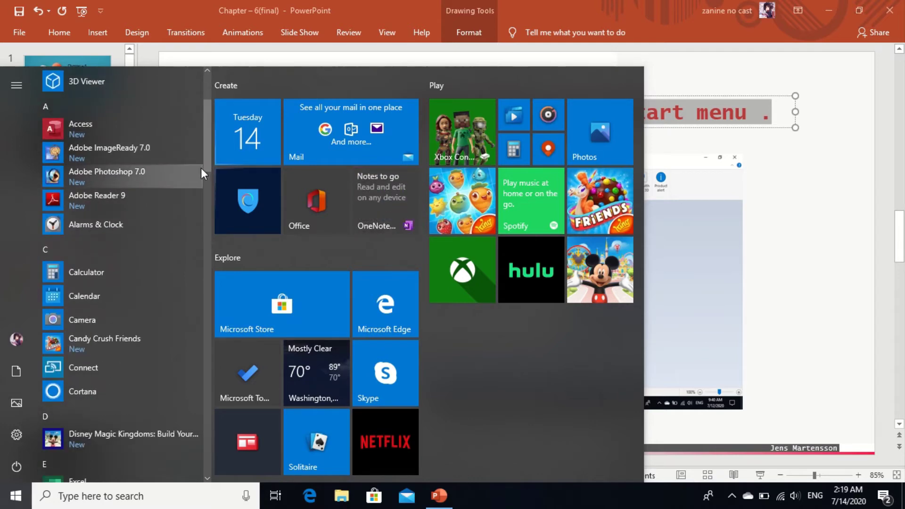
drag(207, 138, 205, 321)
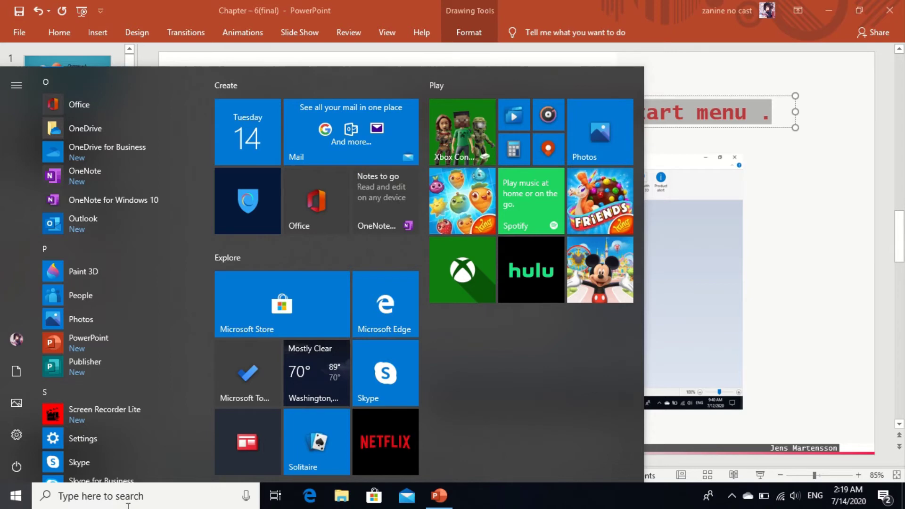
click(128, 506)
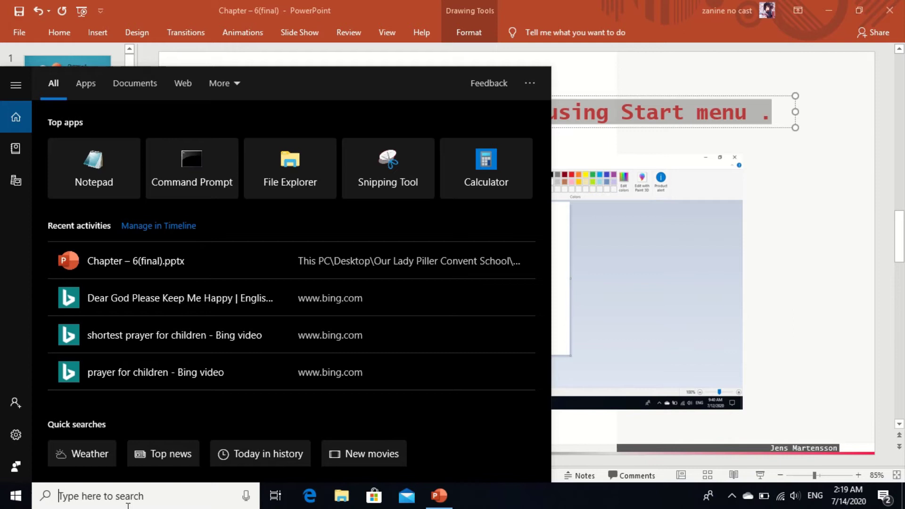
text(pai)
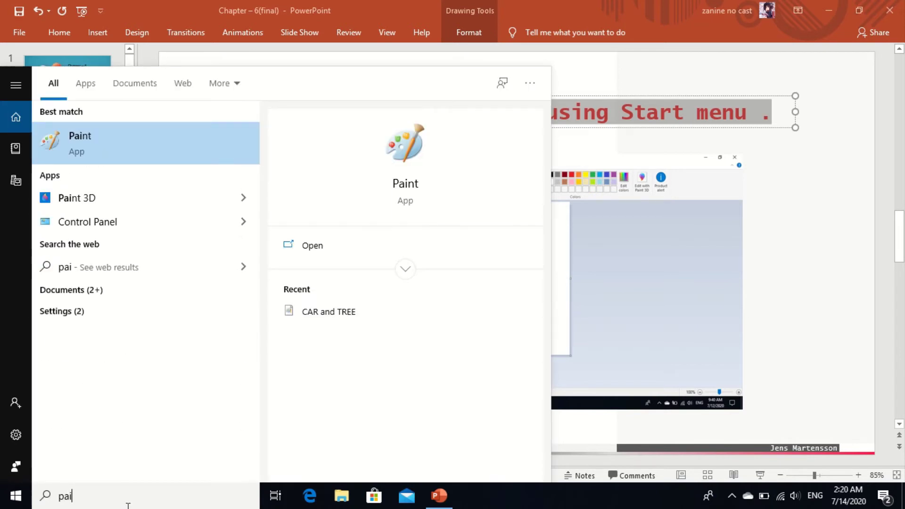
text(nt)
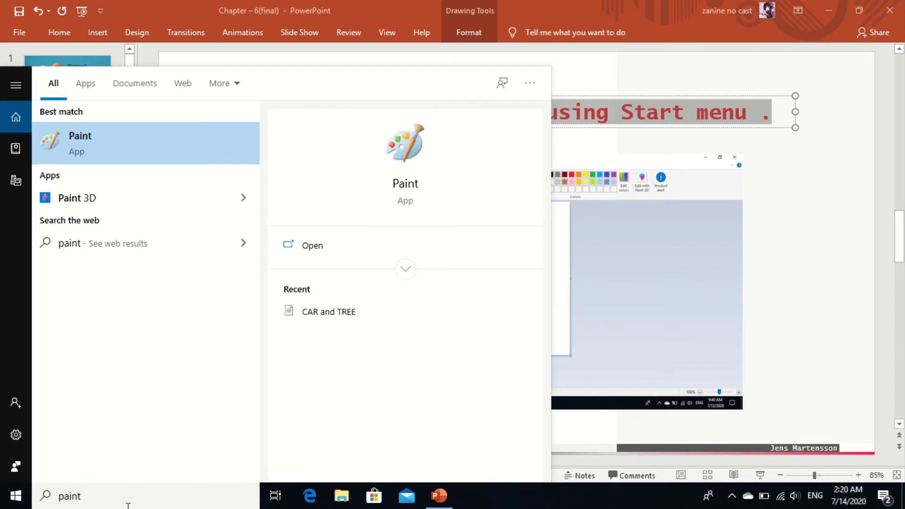
key(Return)
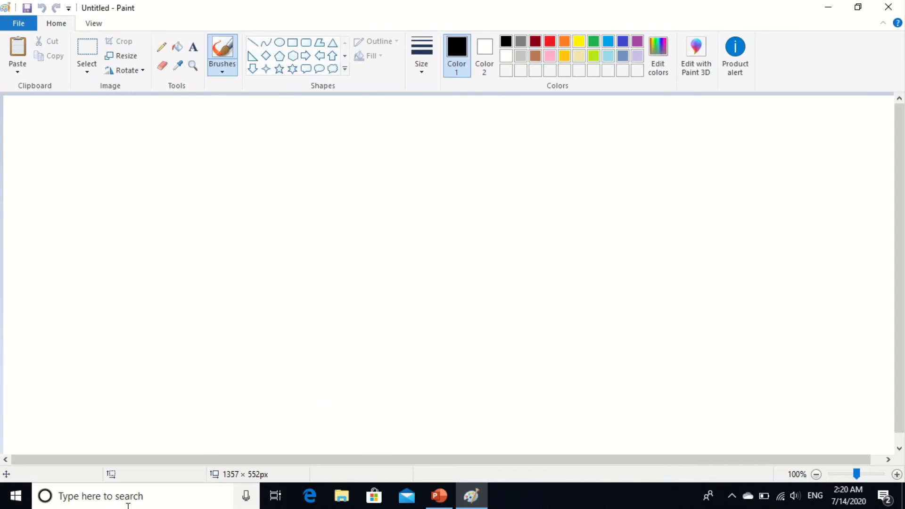
key(alt+Tab)
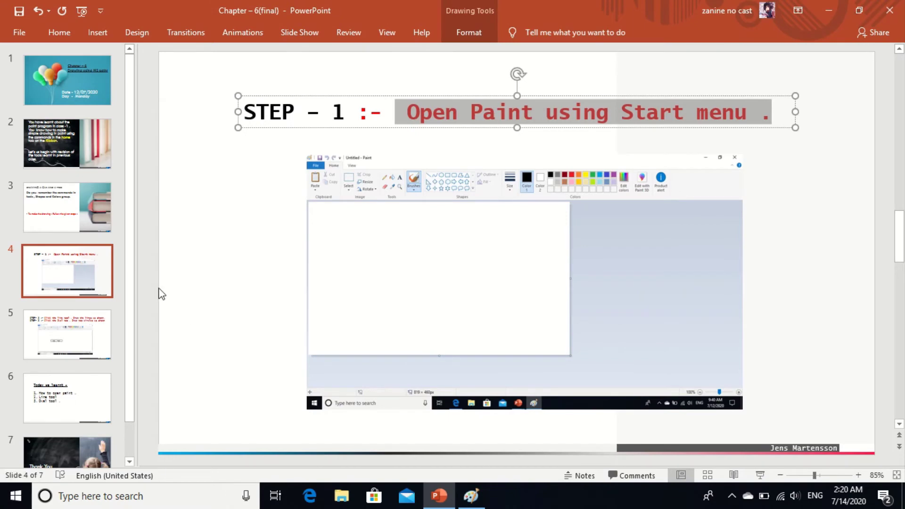
Clear the Step 1 title highlight and select the Paint screenshot on slide 4
click(207, 263)
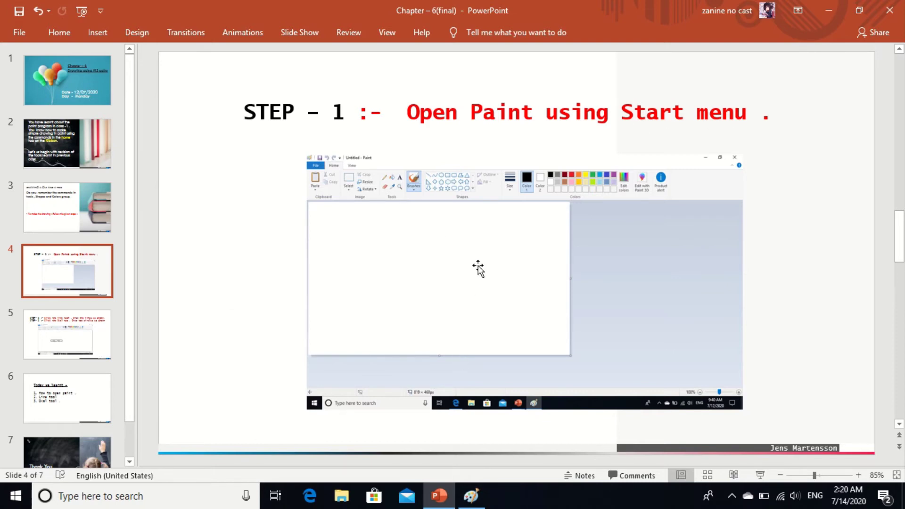
click(407, 203)
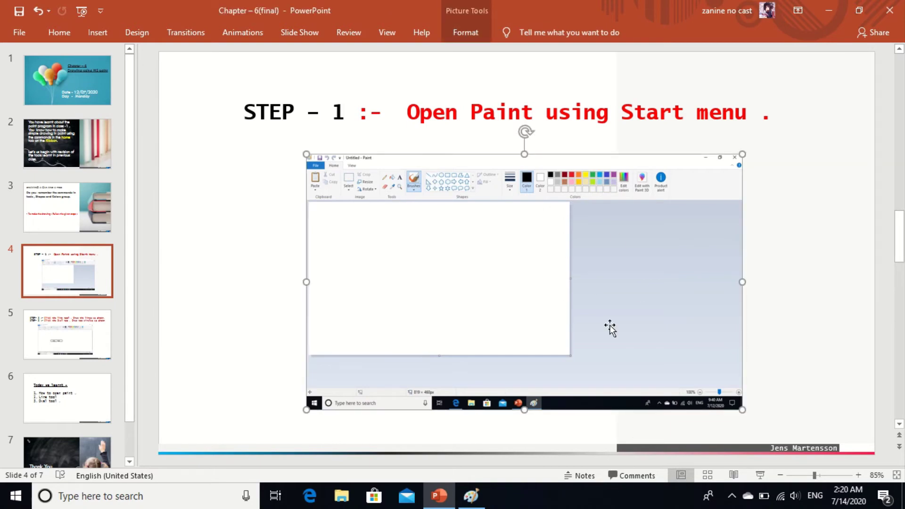
On slide 5, highlight 'Click the line tool . Draw the lines as shown.' and switch to Paint
click(98, 361)
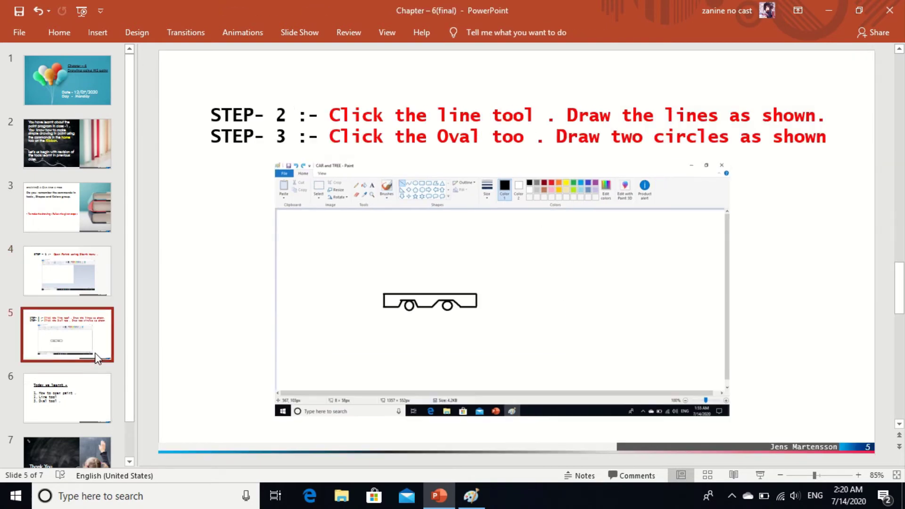
click(330, 115)
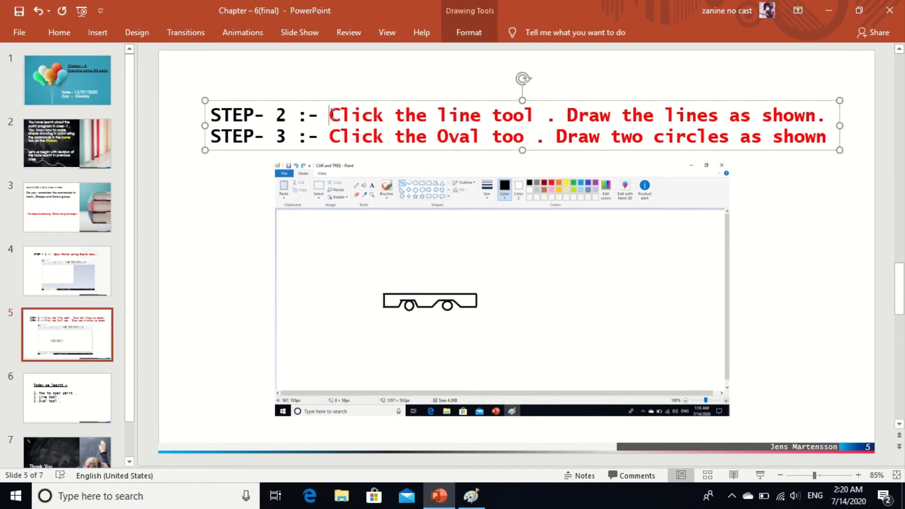
key(shift+Right)
key(shift+Right)
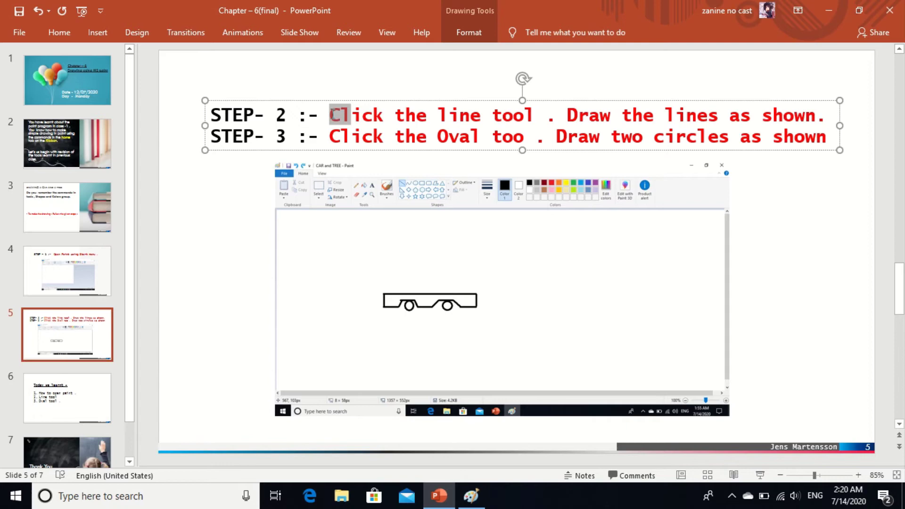
key(shift+Right)
key(shift+Right)
key(shift+Right)
key(shift+Right)
key(shift+Right)
key(shift+Right)
key(shift+Right)
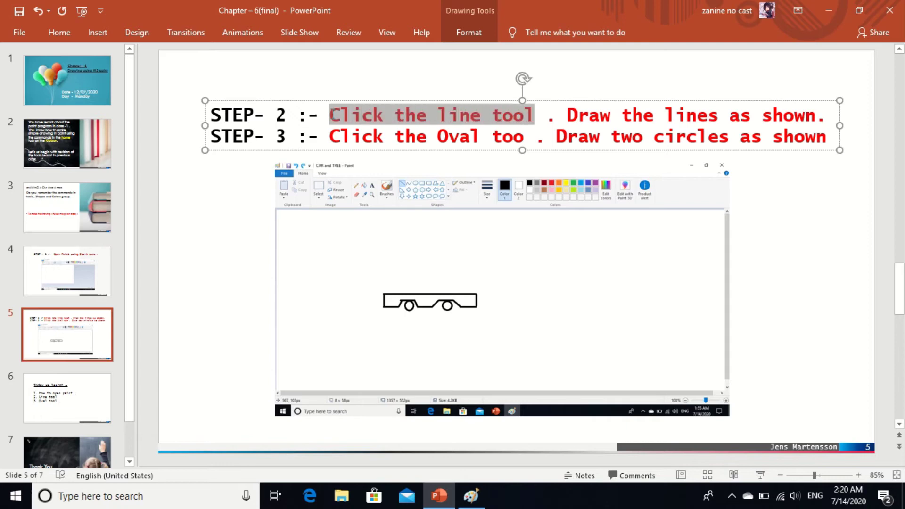
key(shift+Right)
key(shift+Right)
key(shift+Right)
key(shift+Right)
key(shift+Right)
key(shift+Right)
key(shift+Right)
key(shift+Right)
key(shift+Right)
key(shift+Right)
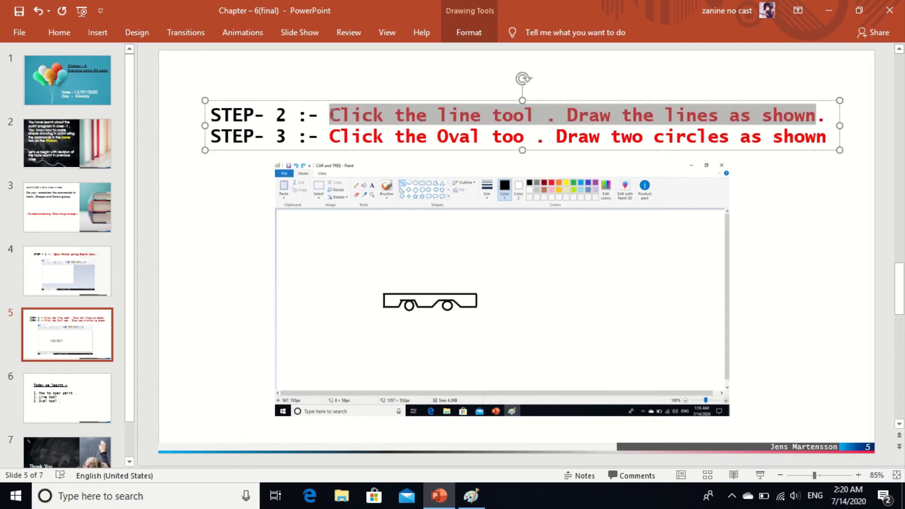
key(shift+Right)
key(shift+Right)
key(shift+Right)
key(alt+Tab)
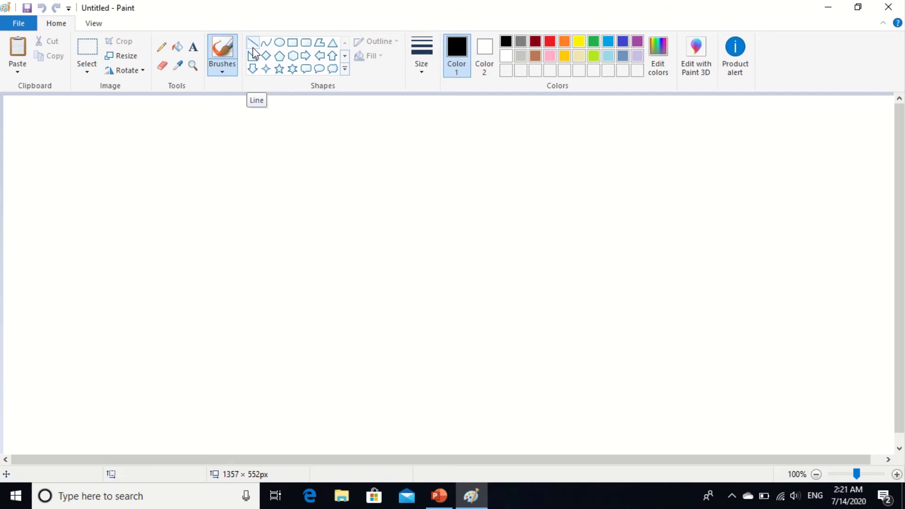
With the Line shape in Paint, draw the car body's top line and its left and right sides
click(254, 54)
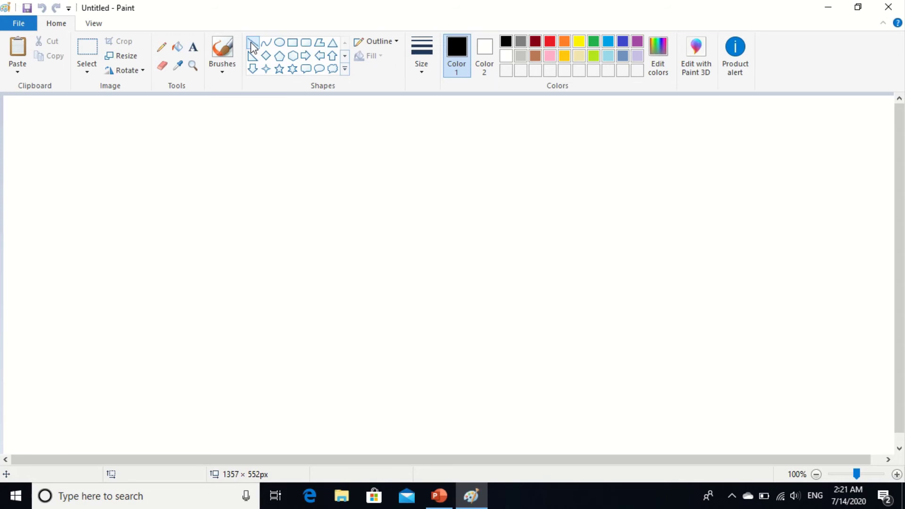
click(252, 45)
drag(235, 169, 411, 169)
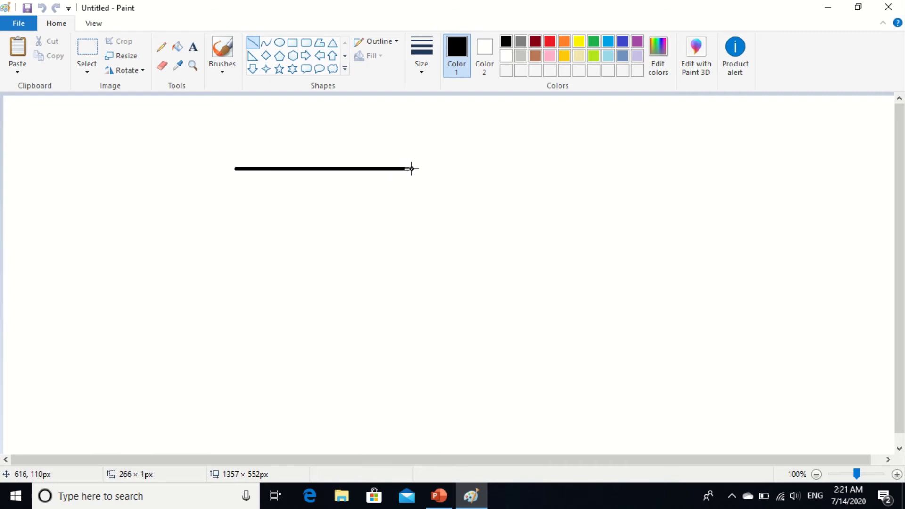
mouse_move(339, 169)
mouse_down()
mouse_move(426, 220)
mouse_move(417, 233)
mouse_up()
click(348, 251)
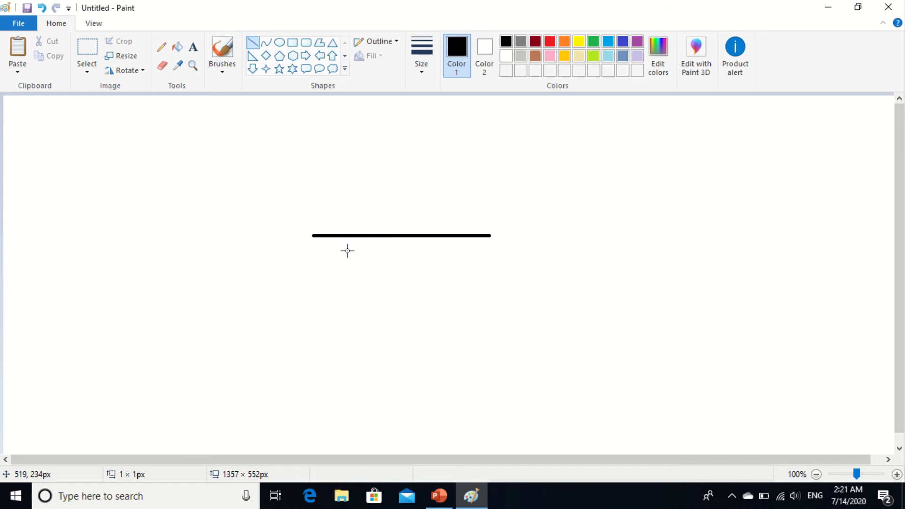
drag(314, 235, 313, 262)
drag(491, 236, 490, 258)
click(315, 260)
Draw the bottom segments and wheel-arch lines to close the car body outline
drag(315, 260, 345, 260)
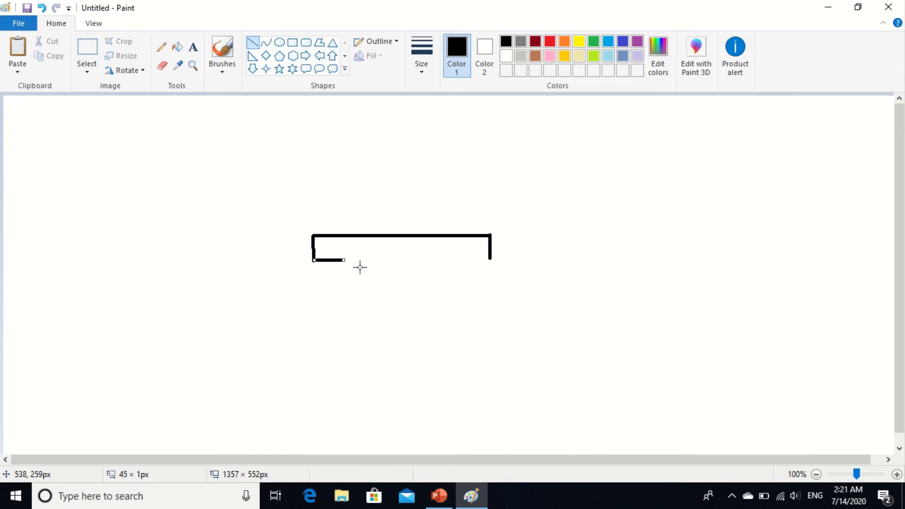
drag(491, 259, 464, 260)
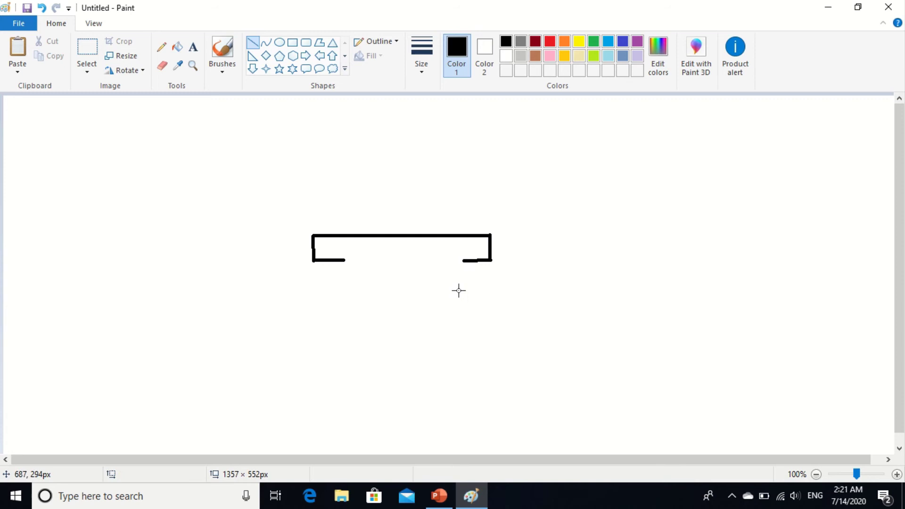
drag(345, 261, 351, 247)
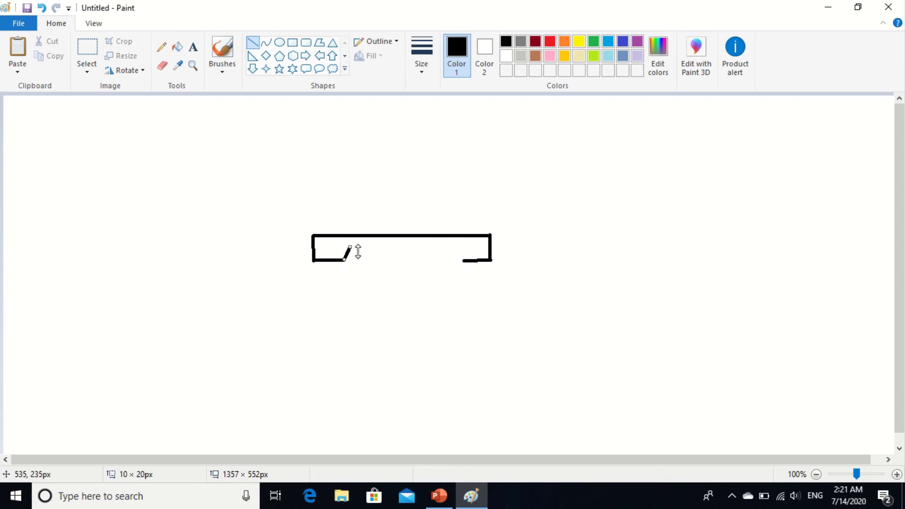
click(364, 254)
mouse_move(351, 246)
mouse_down()
mouse_move(376, 246)
mouse_move(382, 263)
mouse_move(413, 263)
mouse_up()
click(383, 289)
click(402, 265)
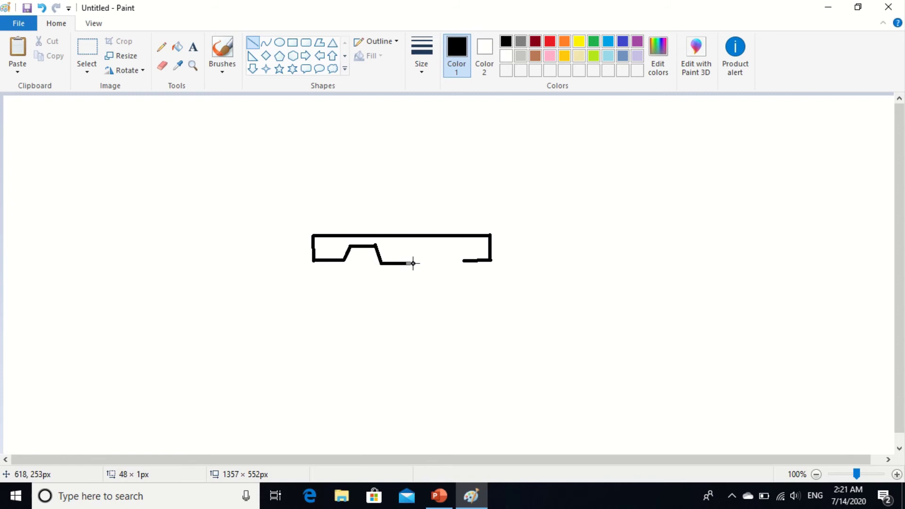
mouse_move(413, 264)
mouse_down()
mouse_move(423, 245)
mouse_move(451, 248)
mouse_up()
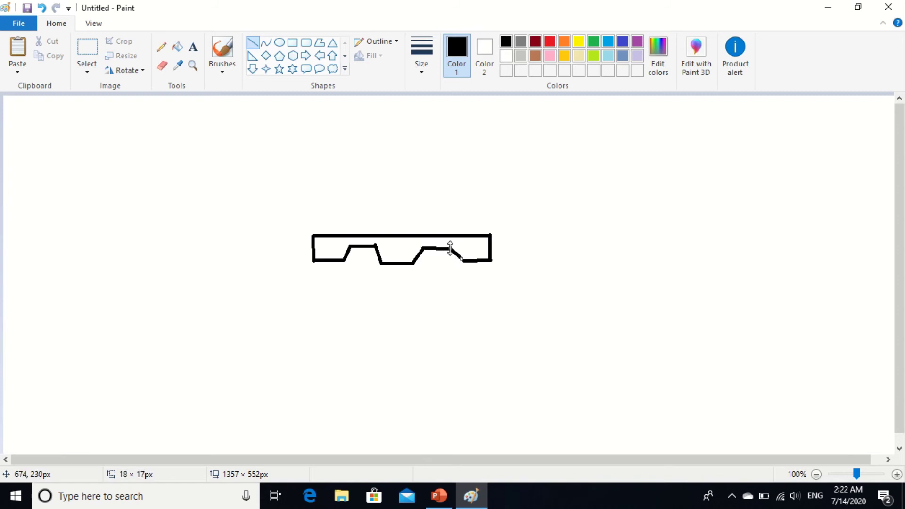
click(479, 316)
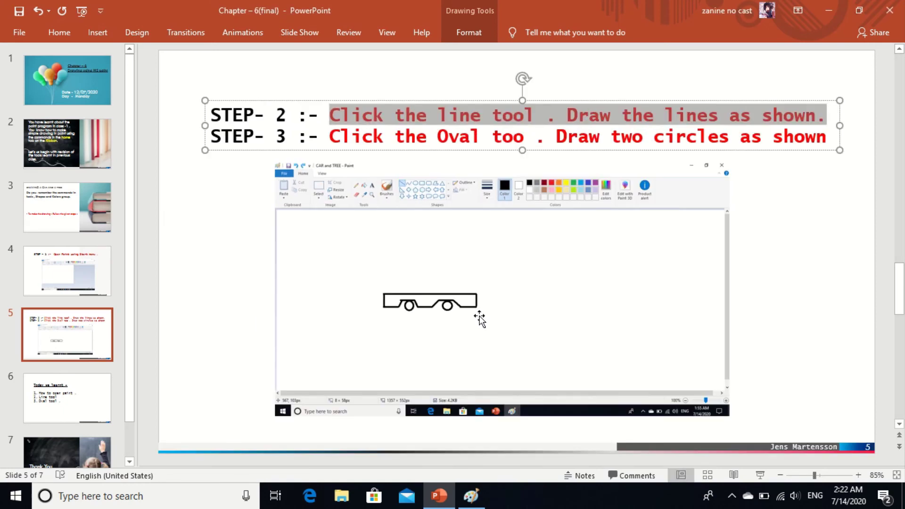
On slide 5, highlight the Step 3 text 'Click the Oval too . Draw two'
click(368, 130)
key(Left)
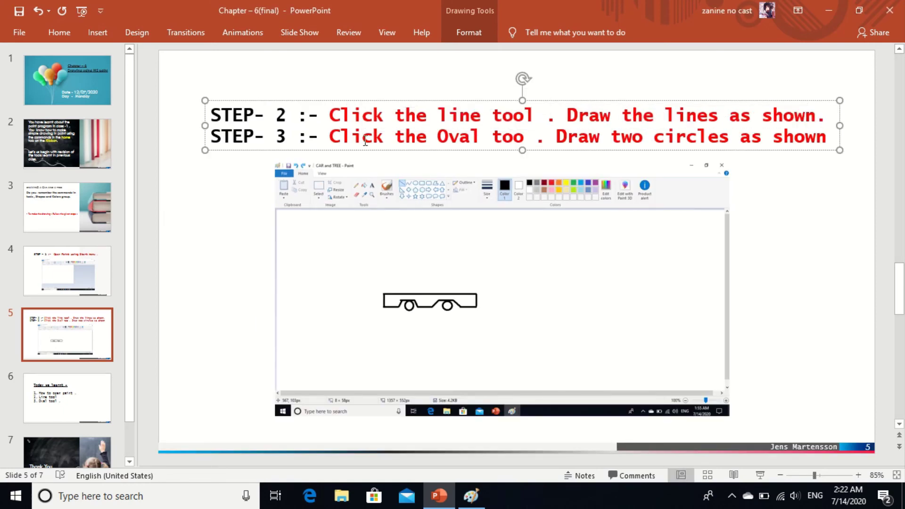
key(shift+Right)
key(shift+Right)
key(shift+Right)
key(shift+Right)
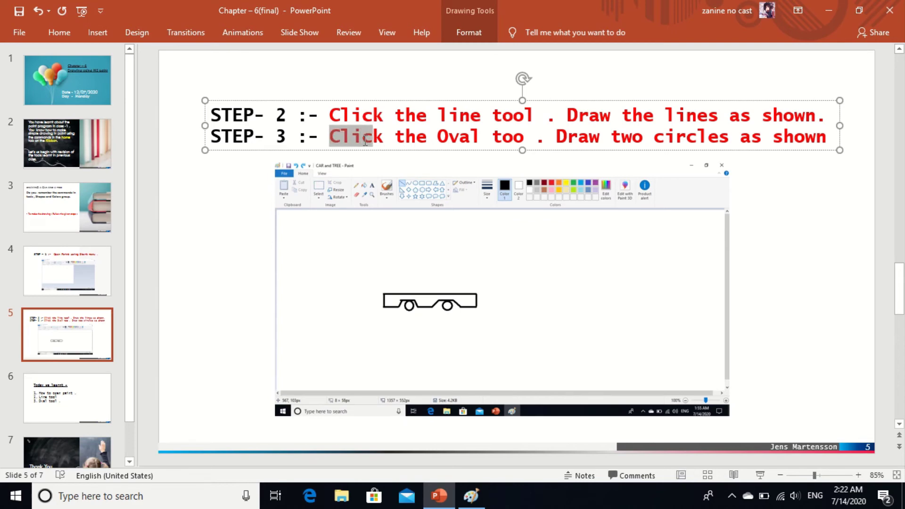
key(shift+Right)
key(shift+Right)
key(shift+Right)
key(shift+Right)
key(shift+Right)
key(shift+Right)
key(shift+Right)
key(shift+Right)
key(shift+Right)
key(shift+Right)
key(shift+Right)
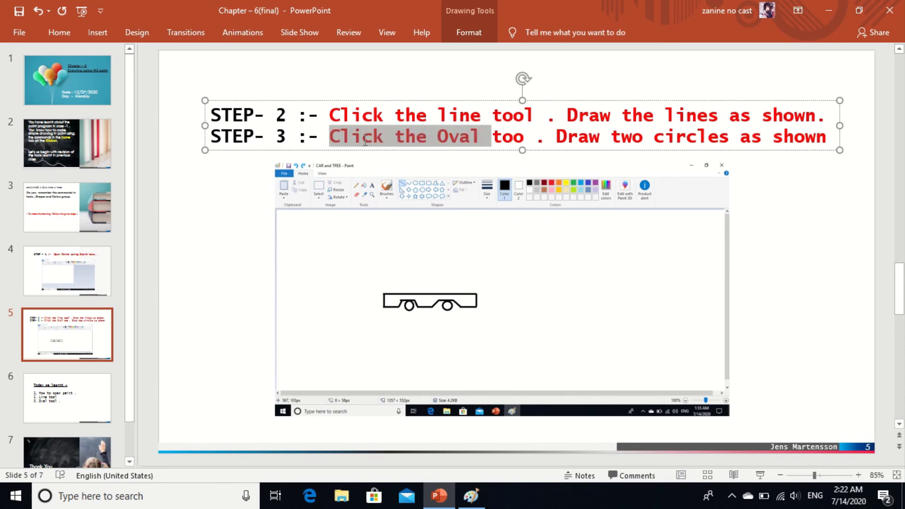
key(shift+Right)
key(shift+Right)
key(shift+Right)
key(shift+Right)
key(shift+Right)
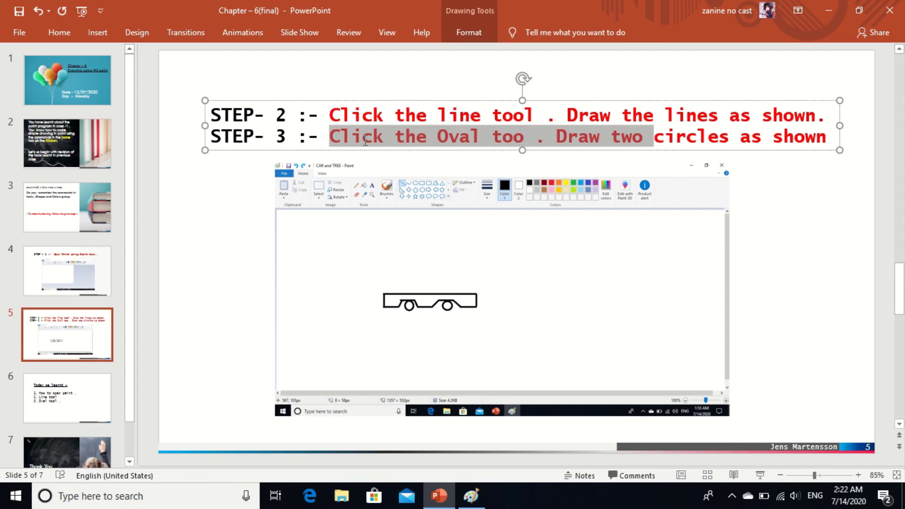
key(shift+Right)
key(shift+Right)
key(shift+Right)
key(shift+Right)
key(shift+Right)
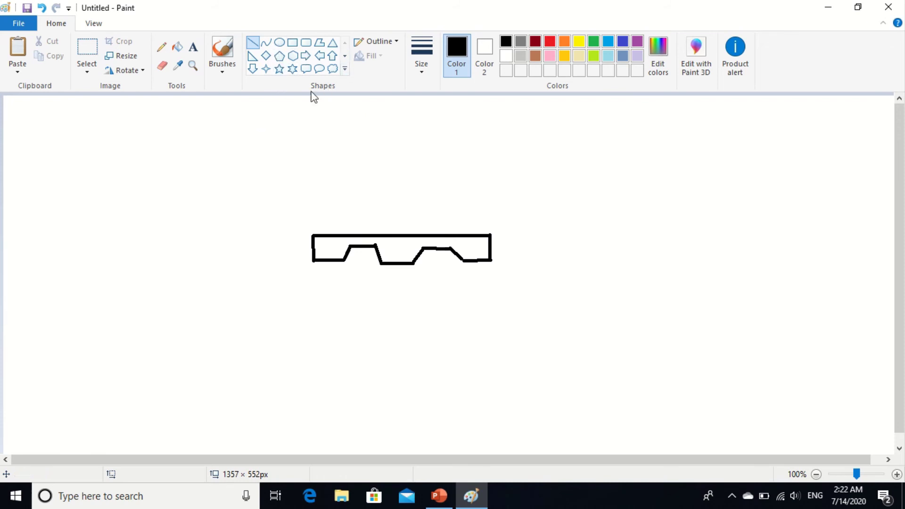
Draw oval wheels in the left and right notches, undoing an extra oval on the right
click(281, 44)
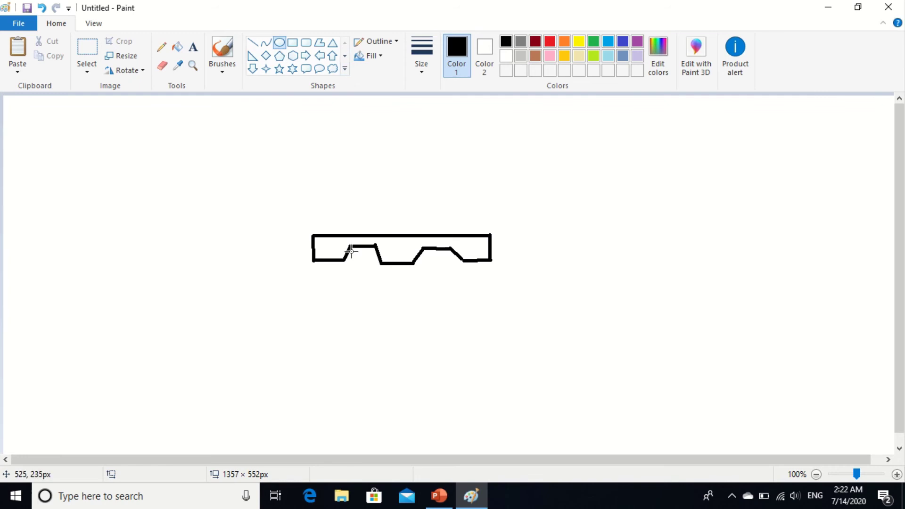
drag(355, 246, 370, 266)
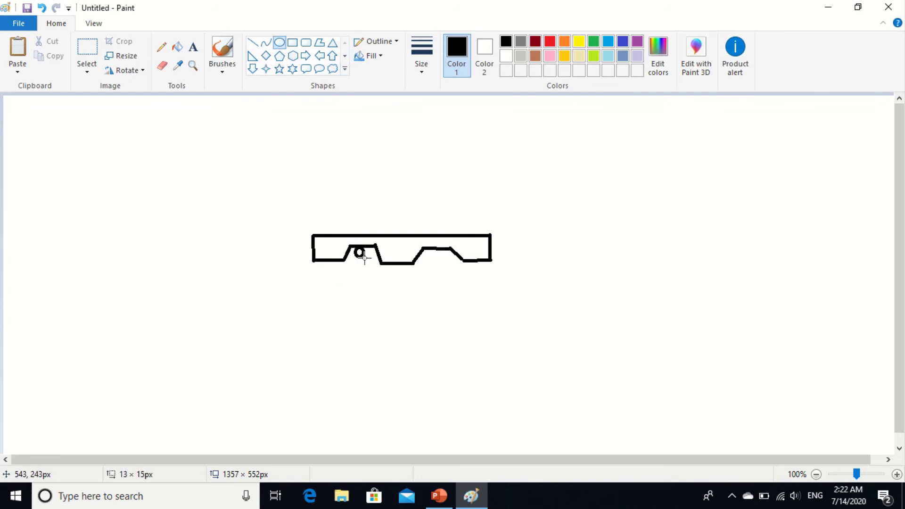
click(445, 303)
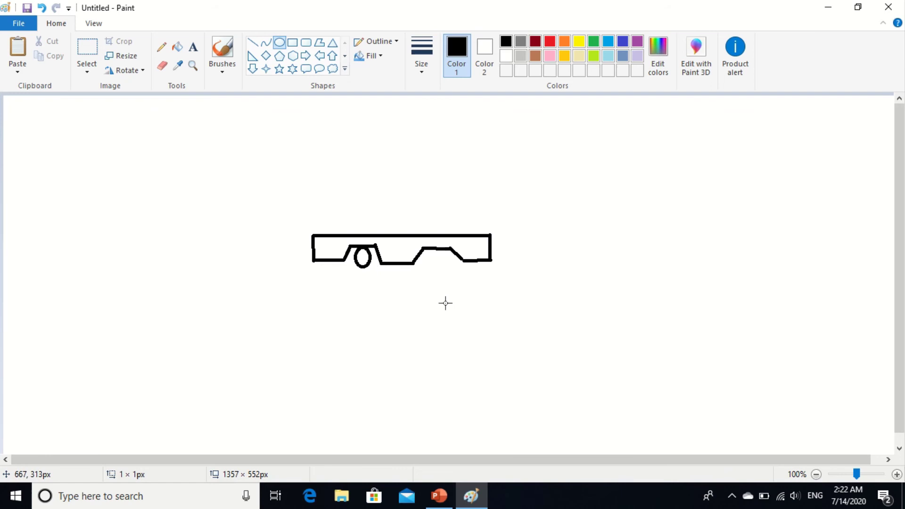
drag(427, 249, 443, 267)
click(472, 296)
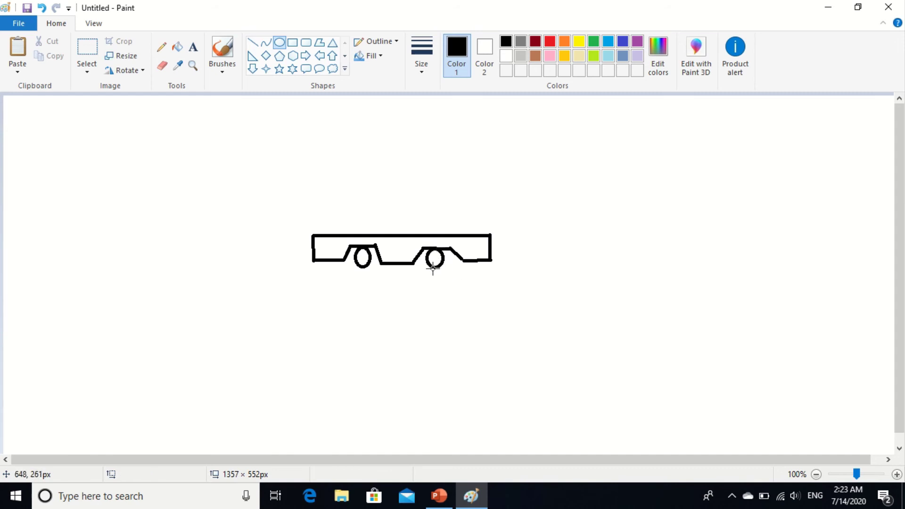
drag(426, 257, 446, 269)
key(ctrl+z)
click(480, 295)
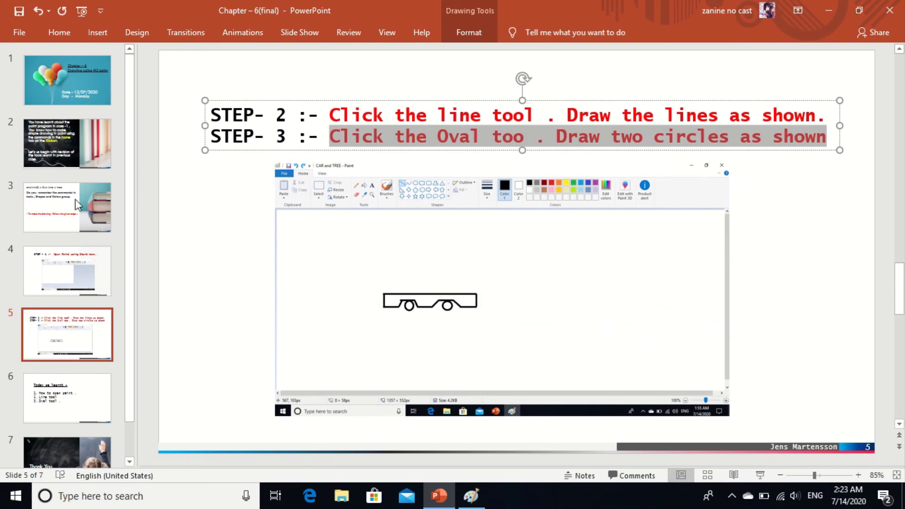
Review slides 3, 4 and 5, then display slide 6, 'Today we learnt'
click(72, 190)
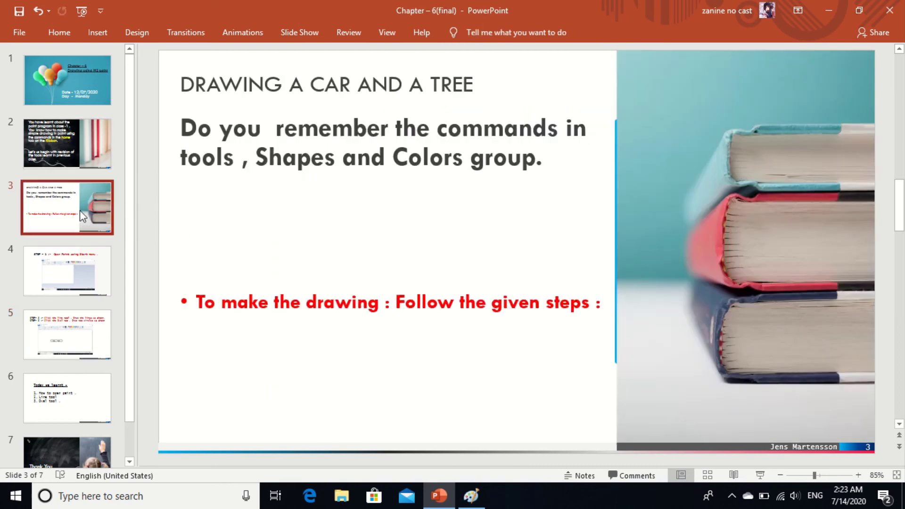
click(50, 276)
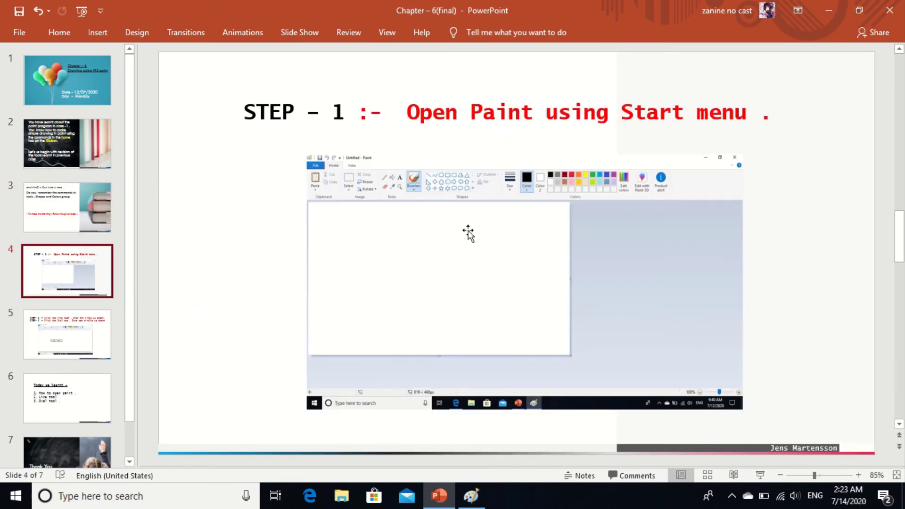
click(491, 110)
key(Left)
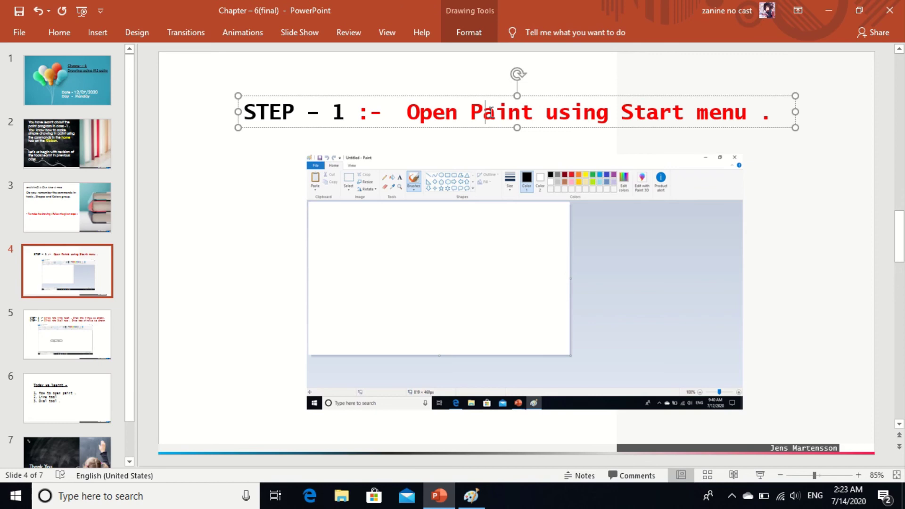
key(Left)
key(Left)
key(Left)
key(Left)
click(67, 333)
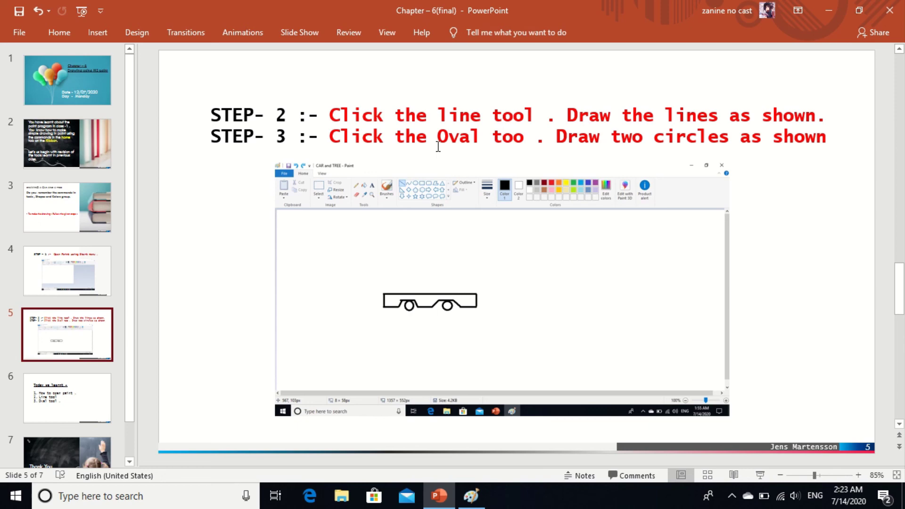
click(81, 407)
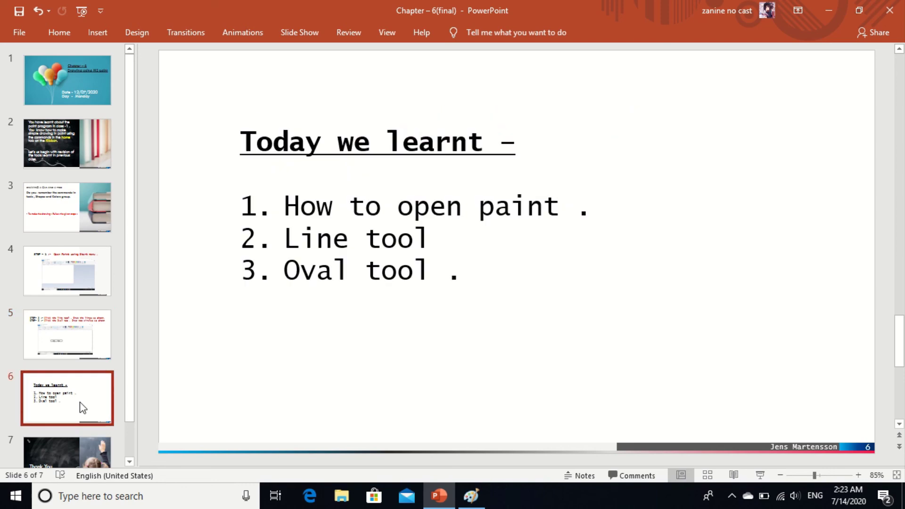
Colour the first summary item, 'How to open paint', red
click(362, 213)
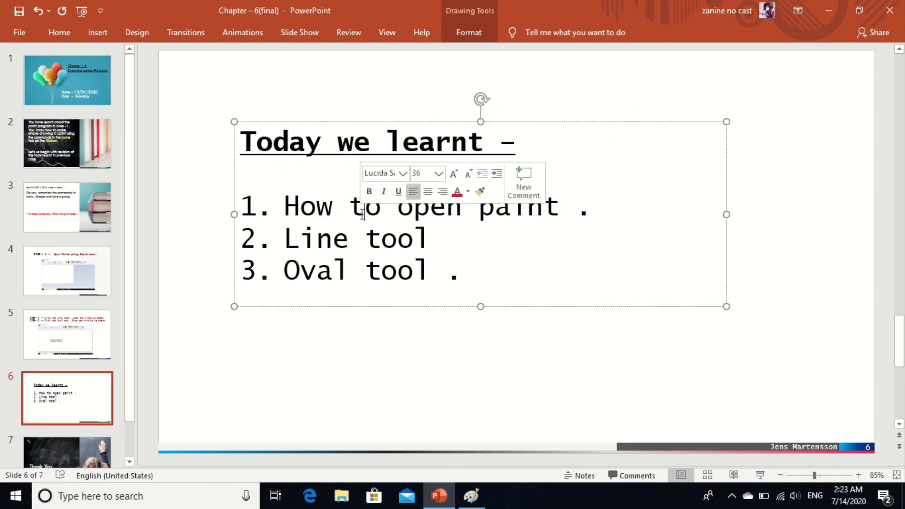
click(286, 210)
key(shift+Right)
key(shift+Right)
key(shift+Right)
key(shift+Right)
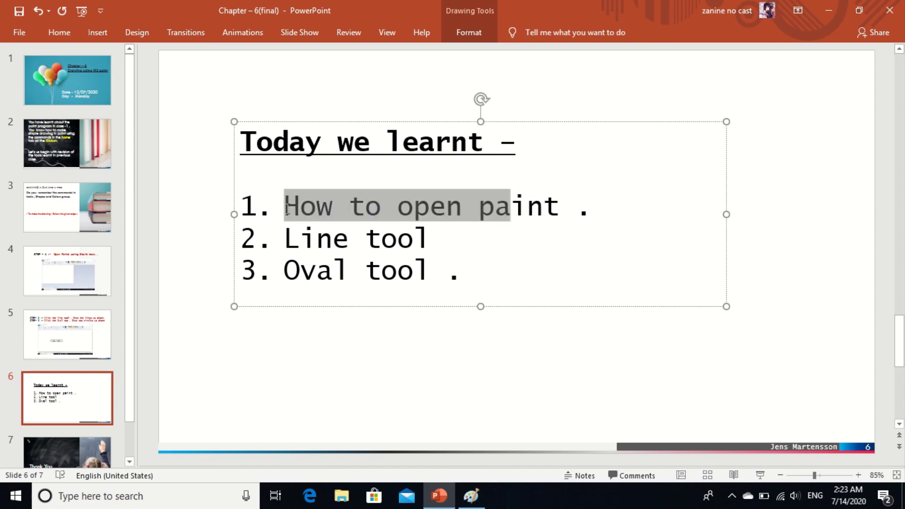
key(shift+Right)
key(shift+Right)
key(shift+Right)
key(shift+Right)
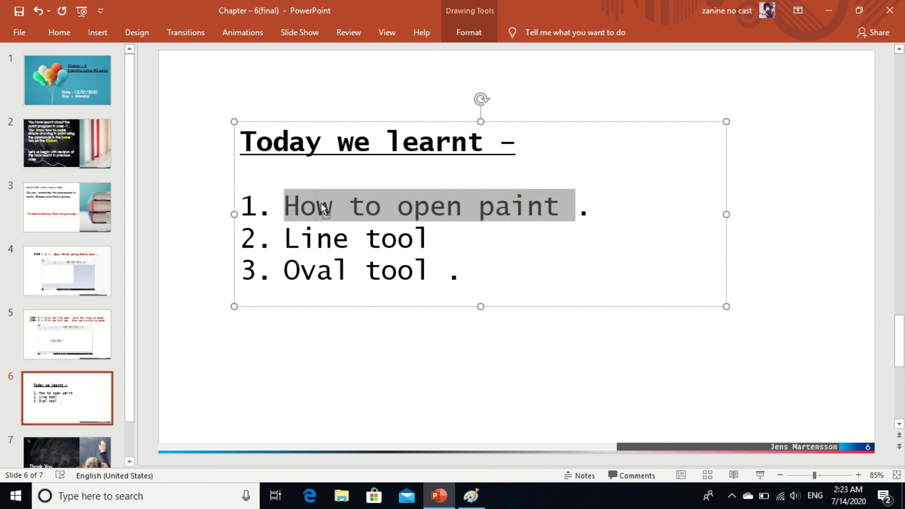
right_click(322, 207)
click(424, 176)
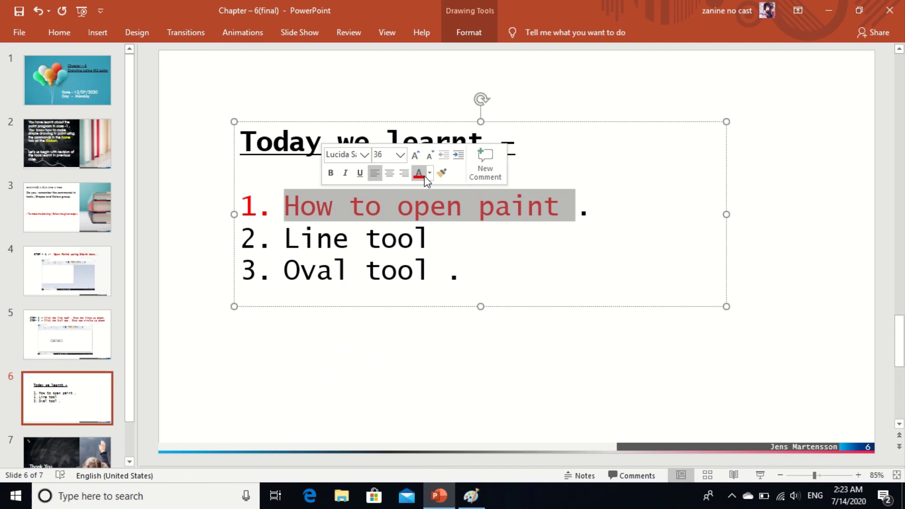
Colour the 'Line tool' summary item red
click(443, 237)
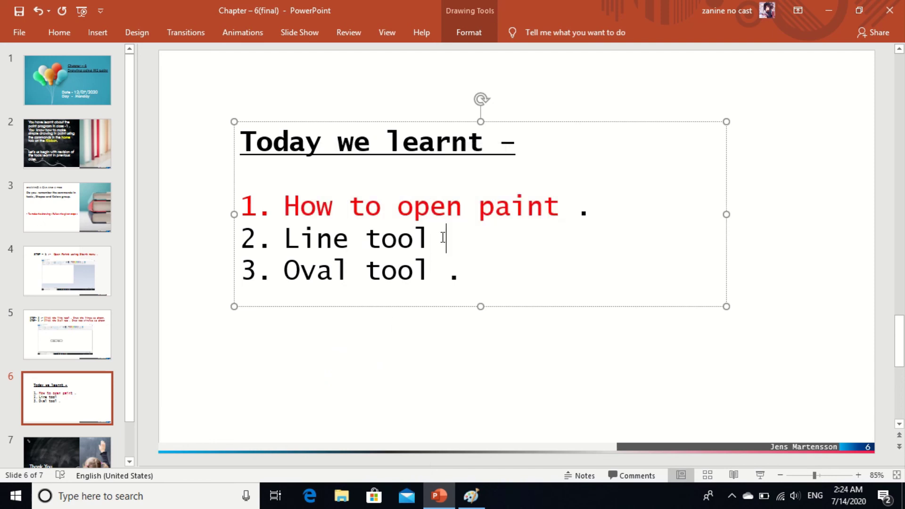
key(shift+Left)
key(shift+Left)
key(shift+Left)
key(shift+Left)
key(shift+Left)
key(shift+Left)
key(shift+Left)
key(shift+Left)
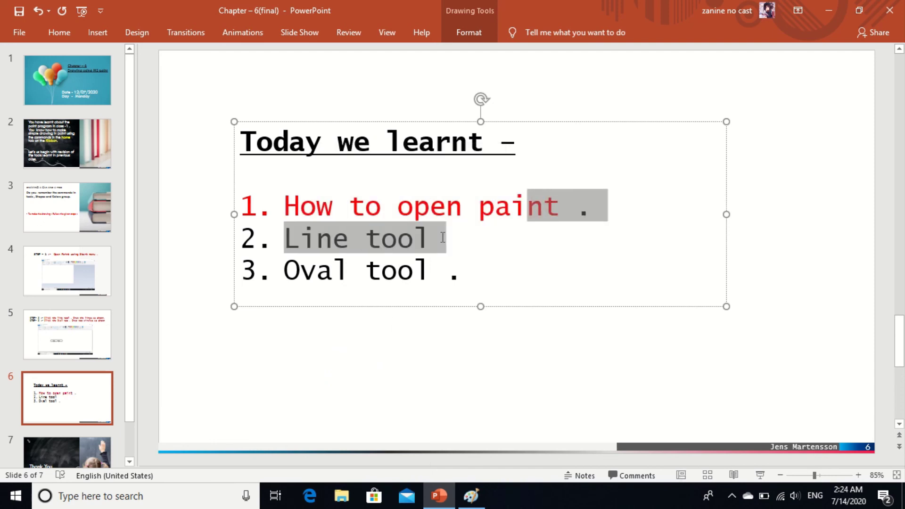
click(444, 238)
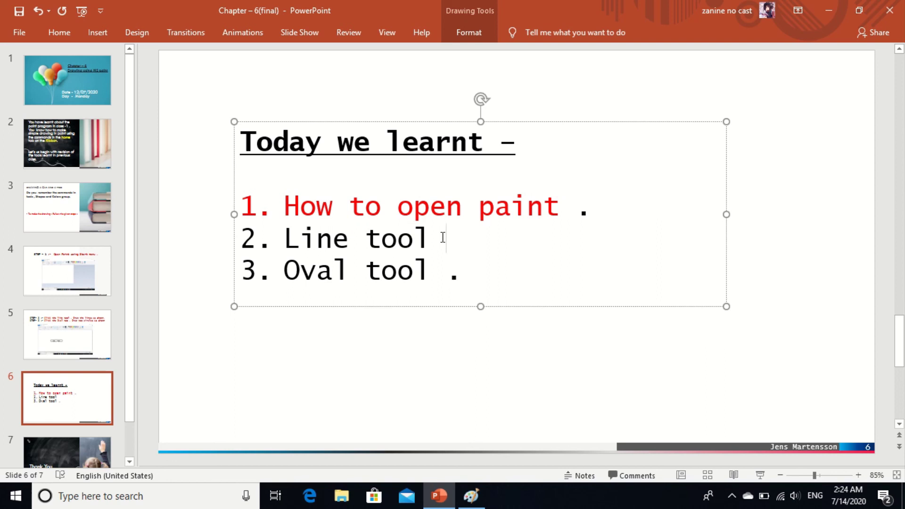
triple_click(442, 238)
right_click(441, 237)
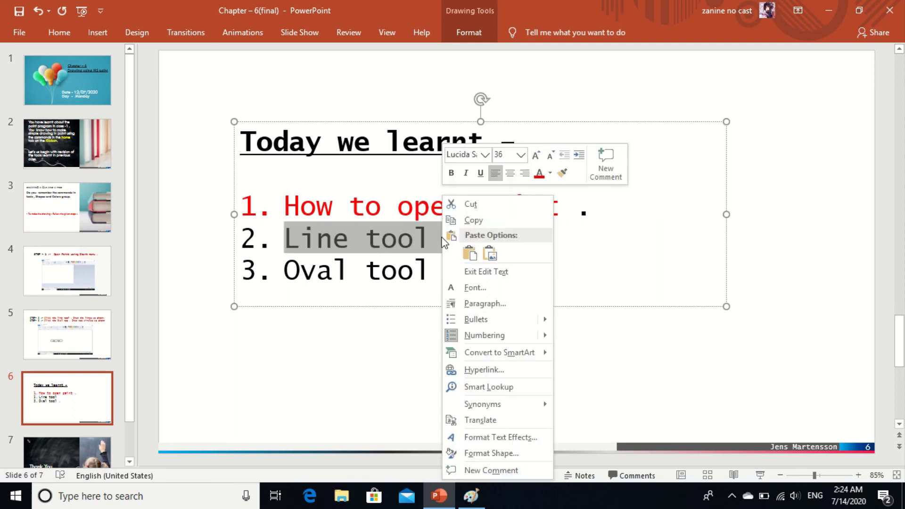
click(547, 177)
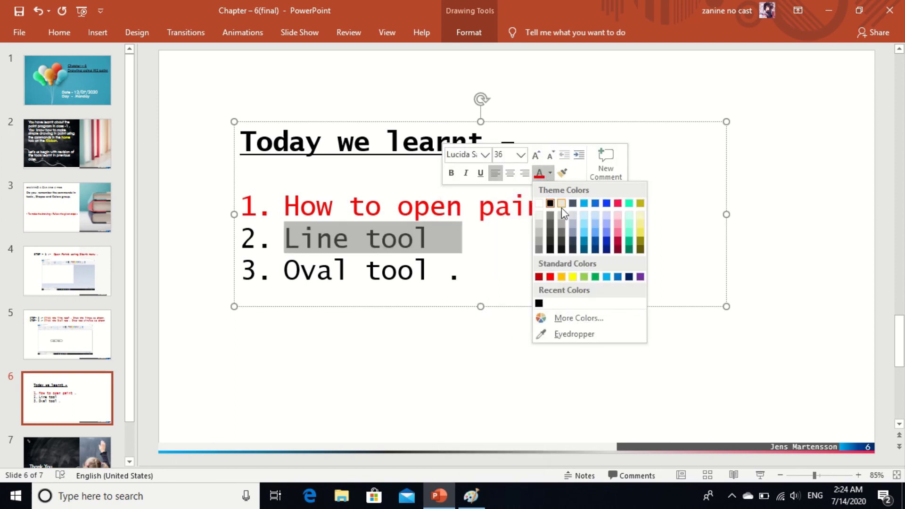
click(551, 277)
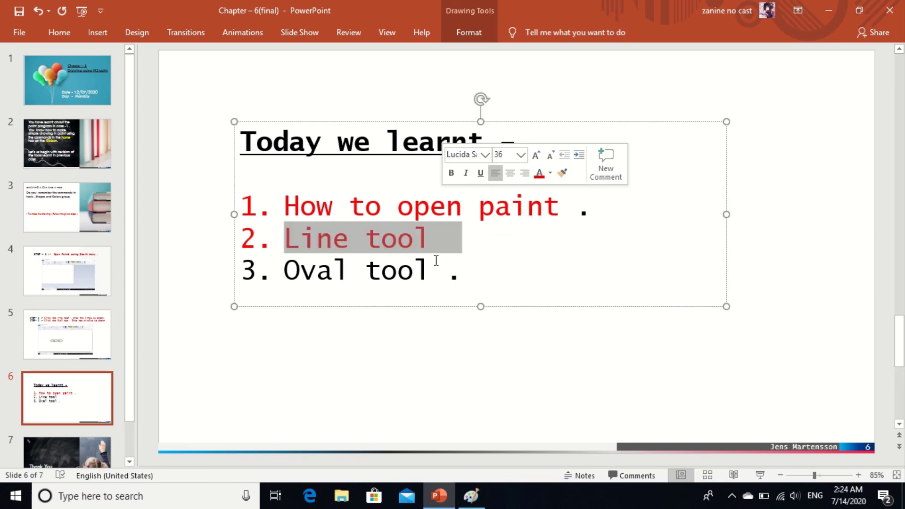
Colour the 'Oval tool' summary item red
click(463, 274)
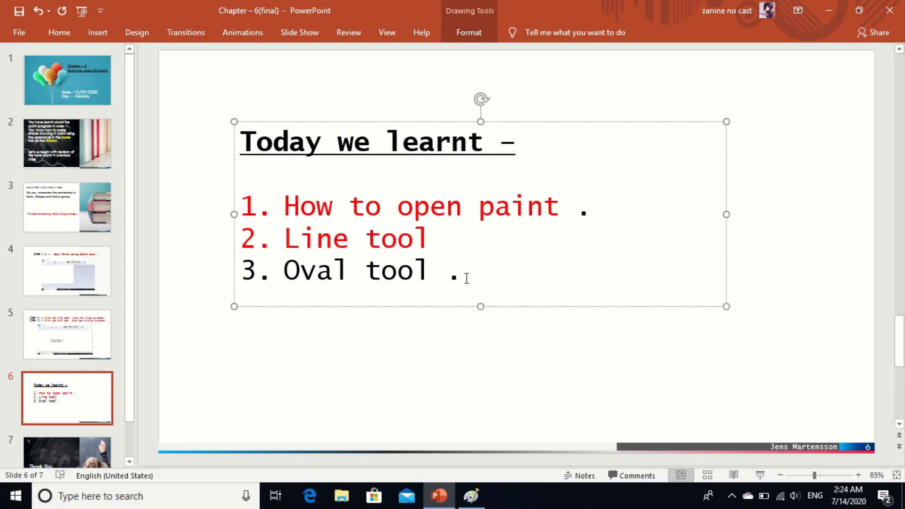
triple_click(465, 277)
right_click(439, 270)
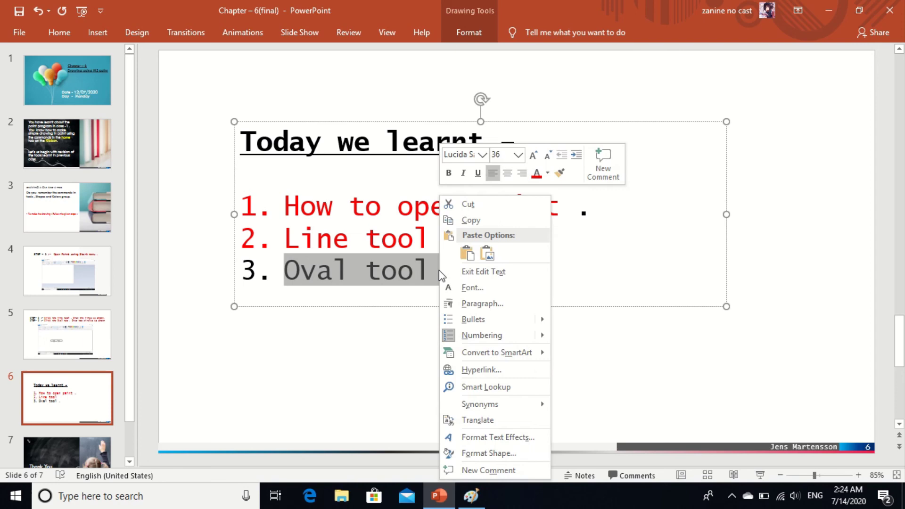
click(539, 174)
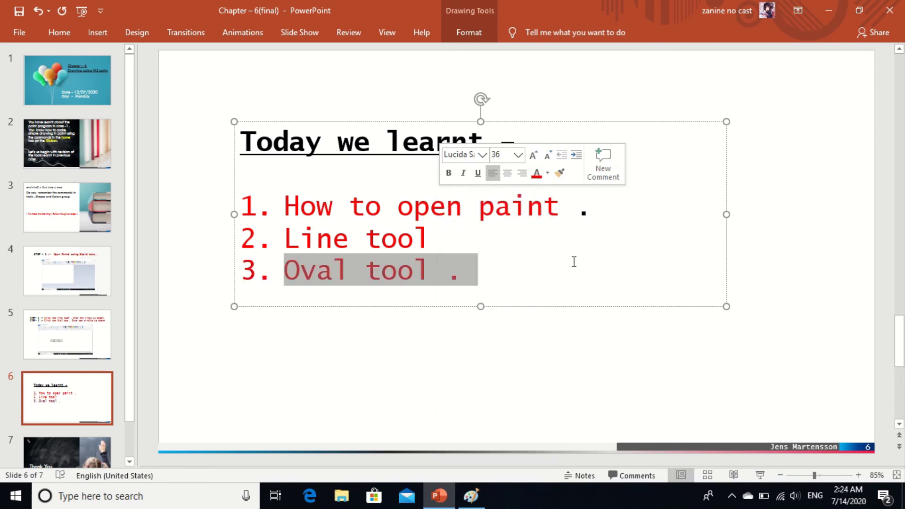
click(583, 279)
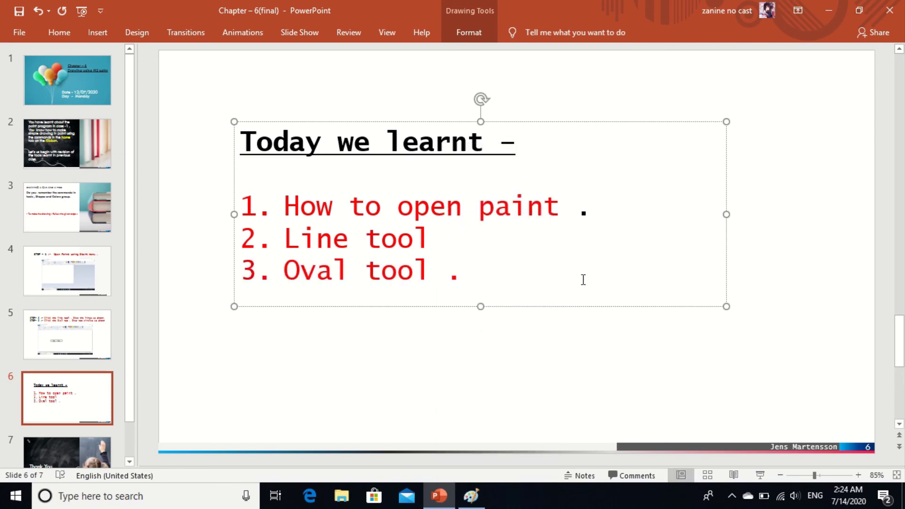